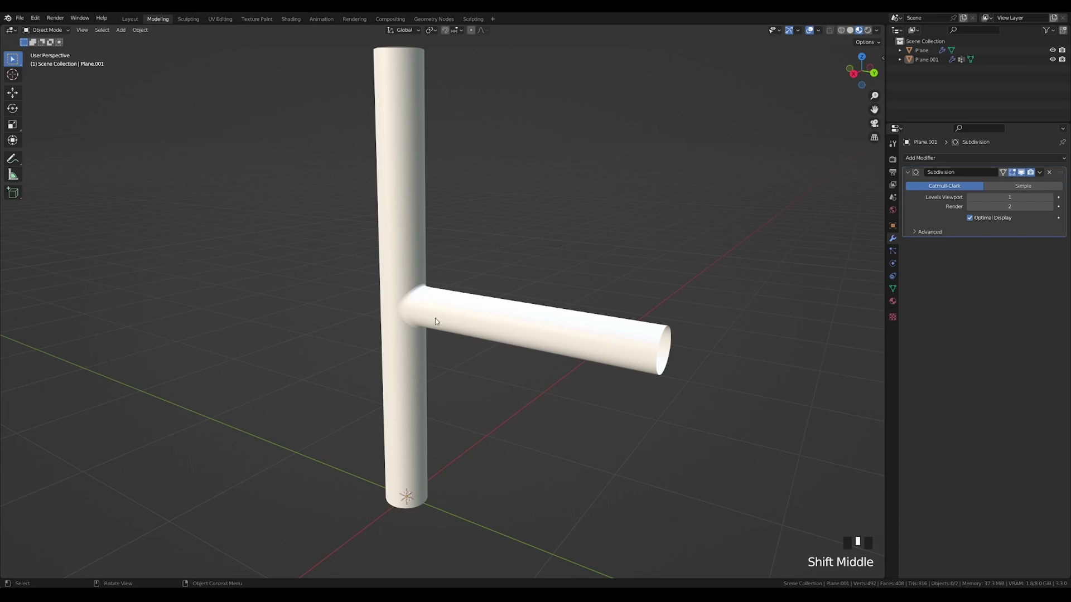
- Inspect the existing T-shaped pipe with wireframe shown, leaving the horizontal pipe in place
middle_drag(453, 323, 435, 275)
scroll(449, 269, up, 4)
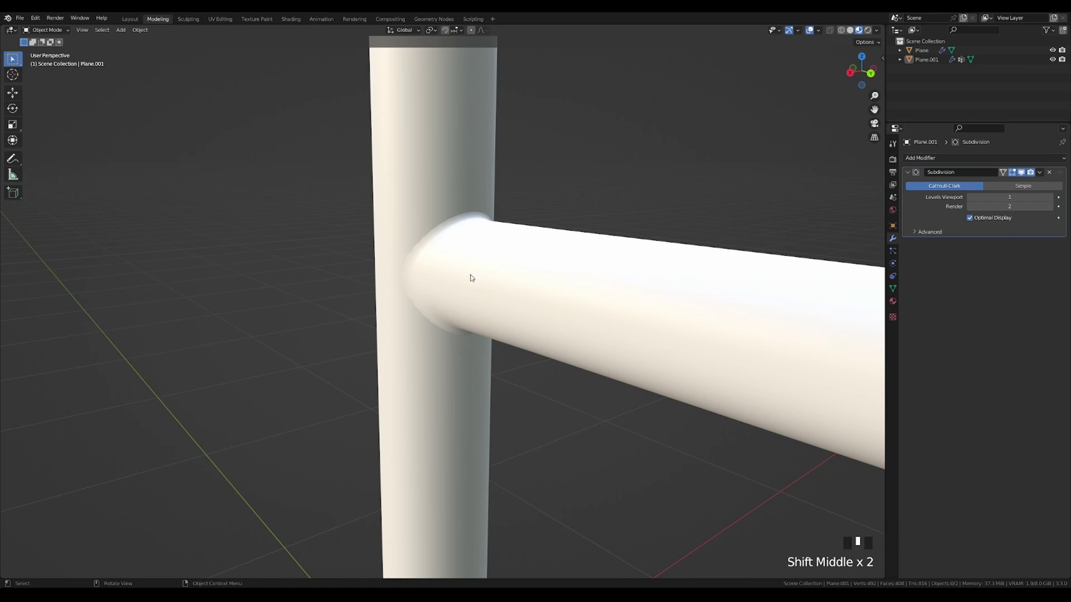
middle_drag(474, 271, 491, 272)
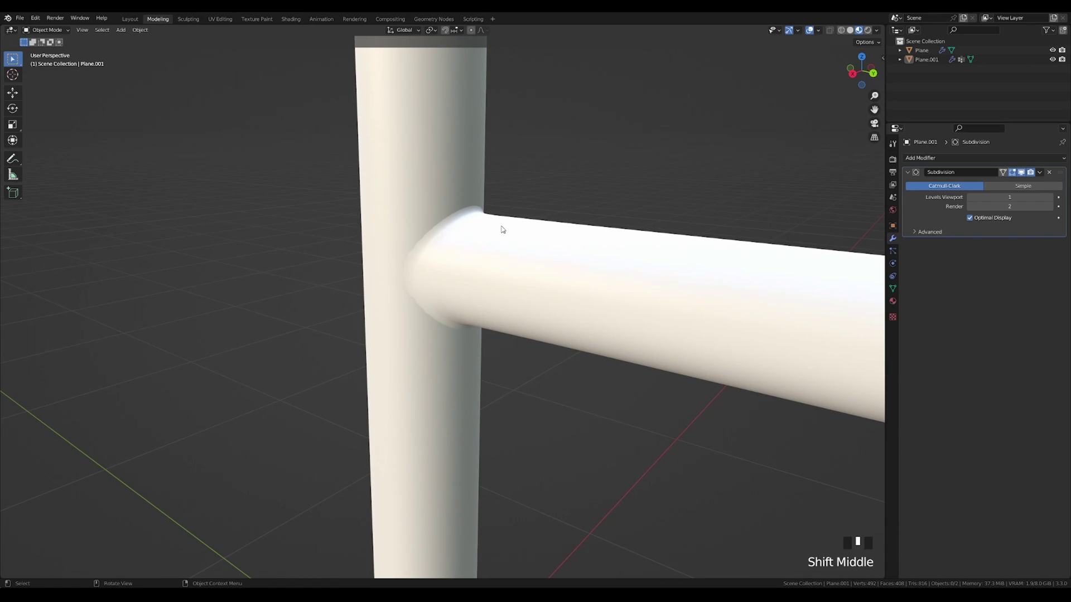
key(q)
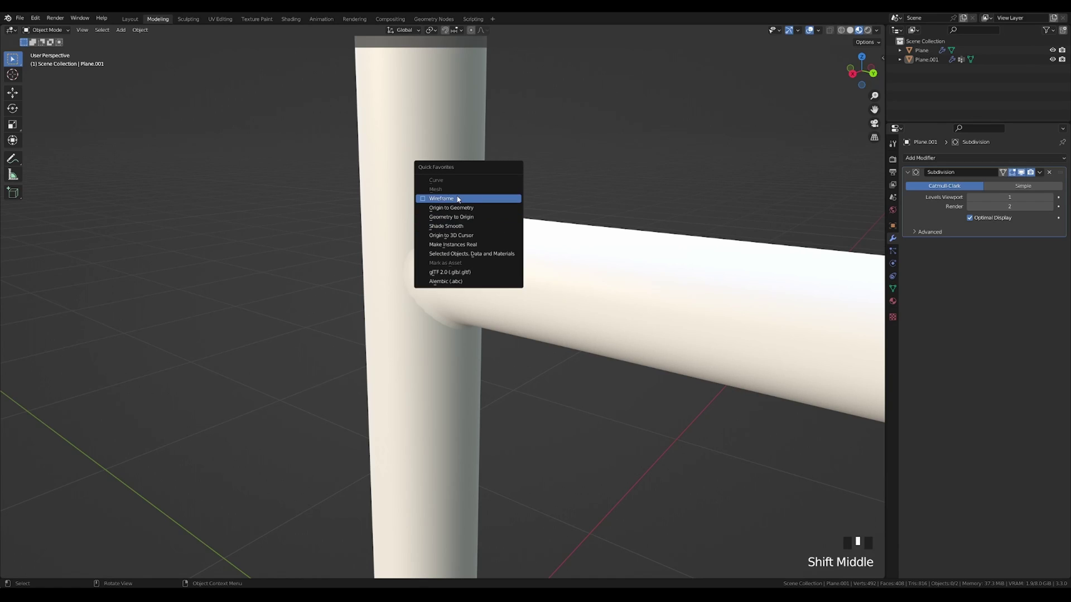
click(457, 199)
shift+middle_drag(458, 201, 557, 262)
click(557, 262)
key(g)
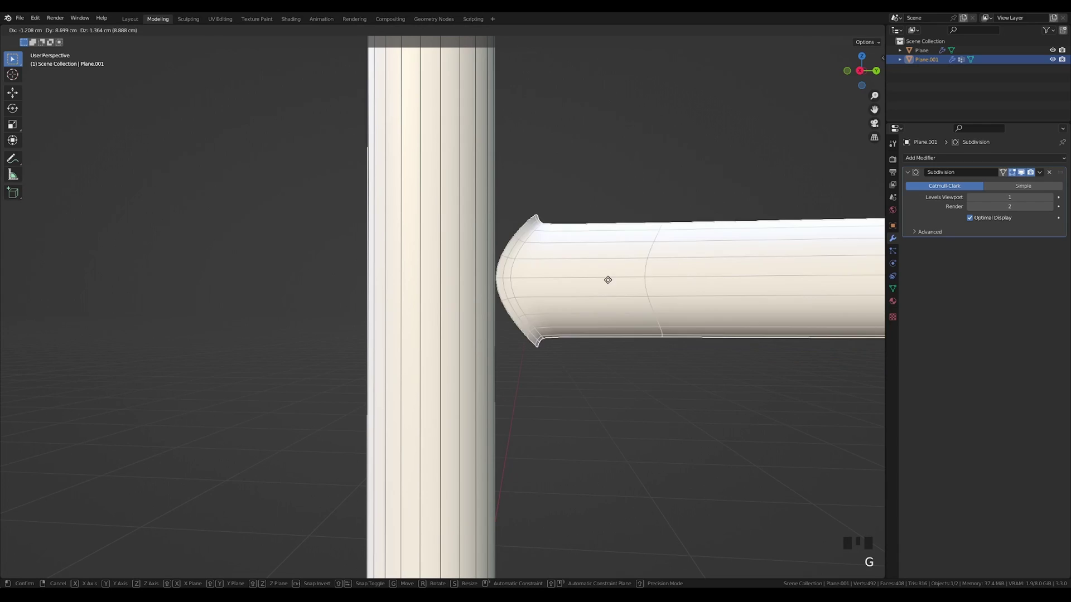
right_click(623, 268)
- Turn the wireframe display back off and orbit around the junction
middle_drag(623, 268, 682, 278)
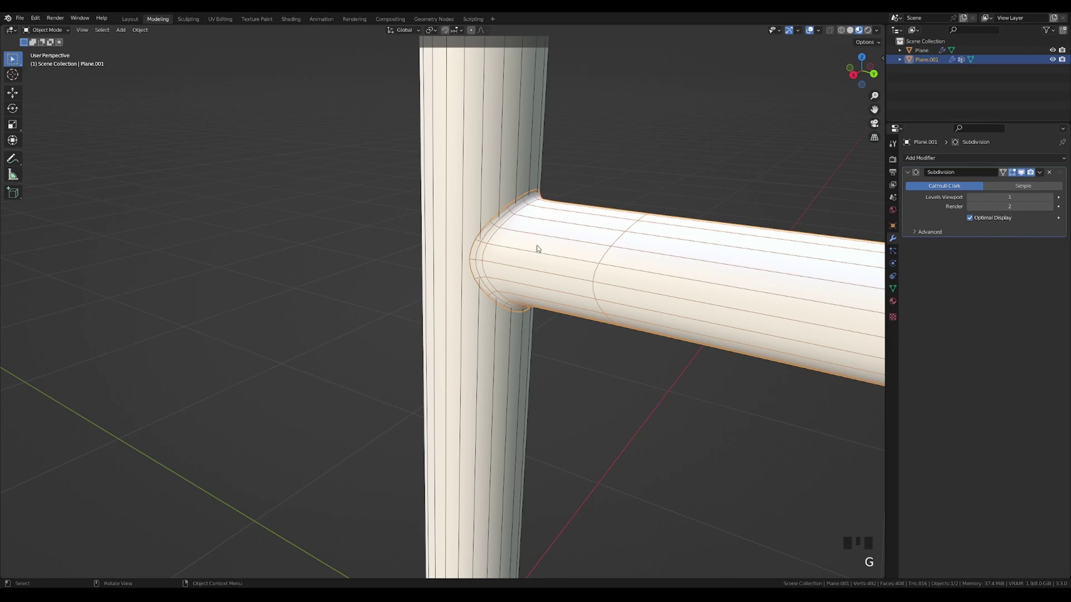
middle_drag(537, 249, 586, 192)
right_click(557, 210)
click(557, 209)
scroll(495, 213, up, 5)
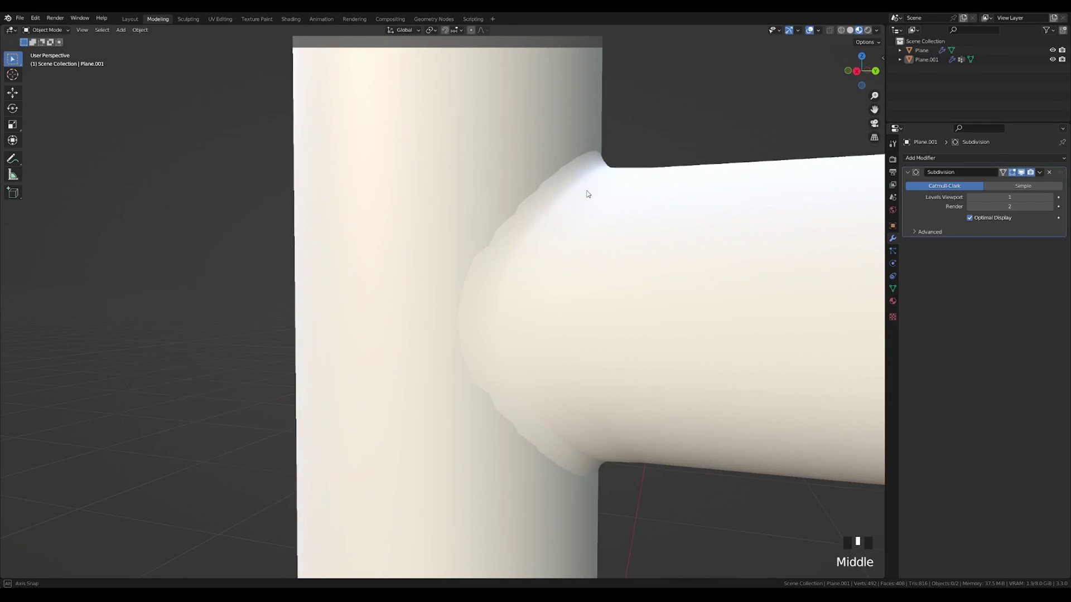
scroll(528, 296, down, 13)
middle_drag(551, 298, 530, 307)
shift+middle_drag(530, 306, 508, 313)
scroll(506, 316, up, 2)
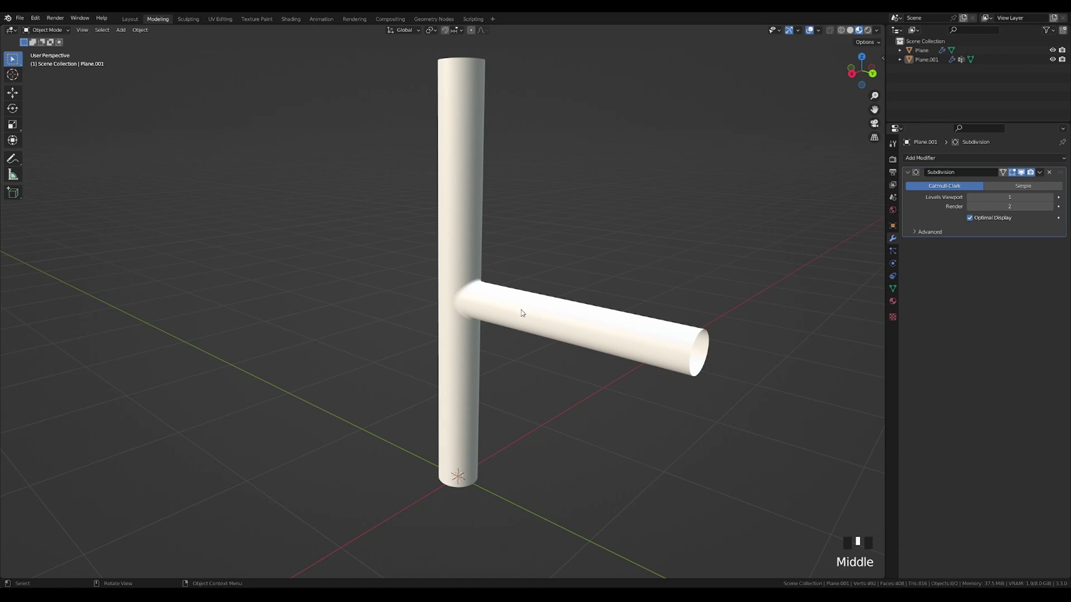
middle_drag(522, 313, 504, 298)
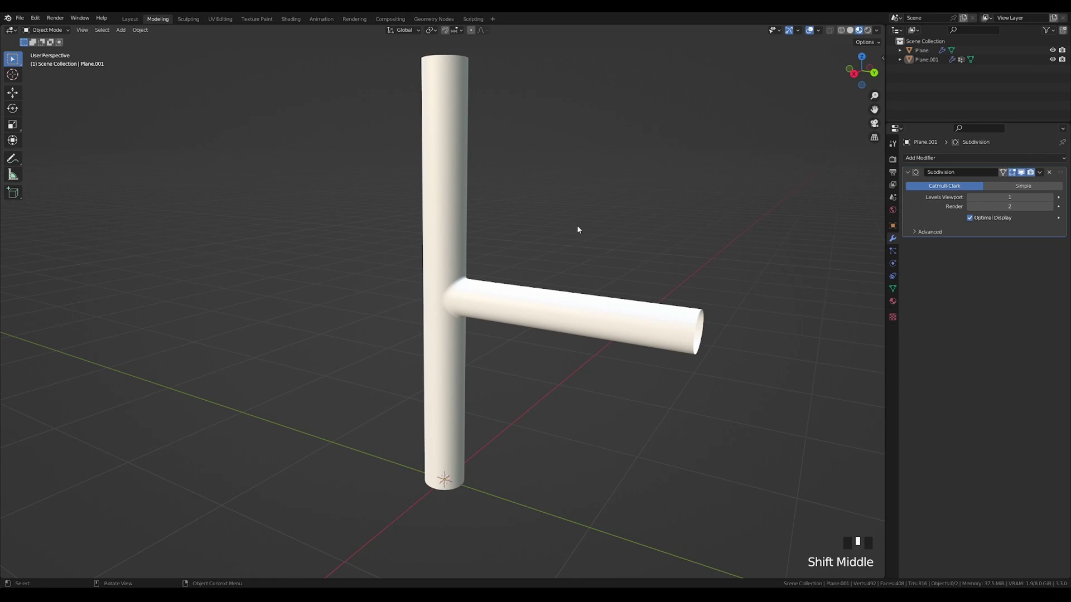
- Delete every object in the scene
key(a)
key(x)
click(544, 220)
- Add a plane and merge it into a single centre vertex
key(shift+a)
mouse_move(543, 223)
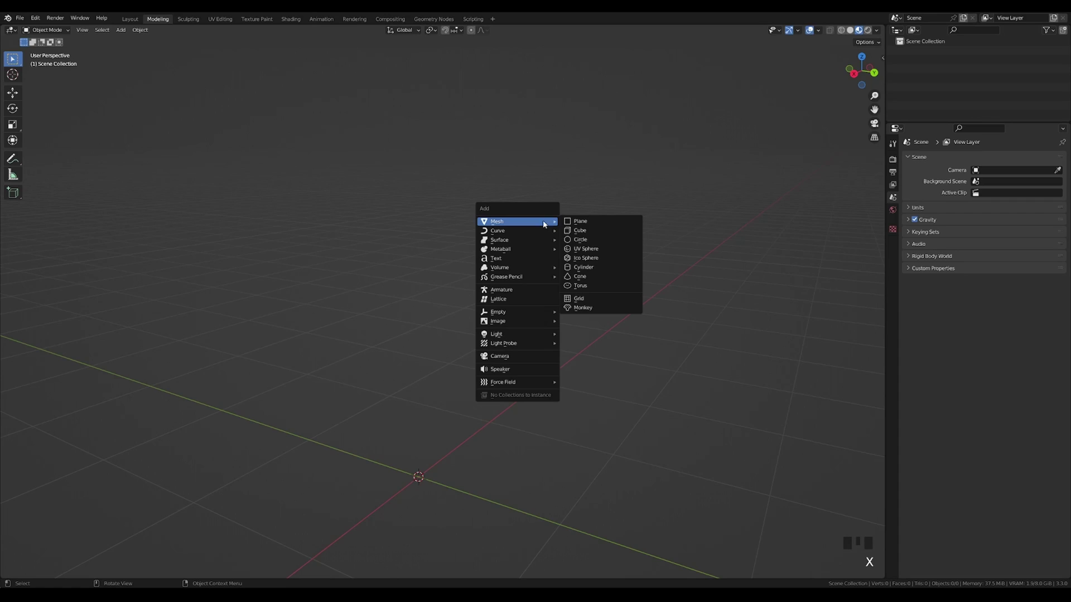
click(580, 221)
shift+middle_drag(580, 224, 523, 291)
key(Tab)
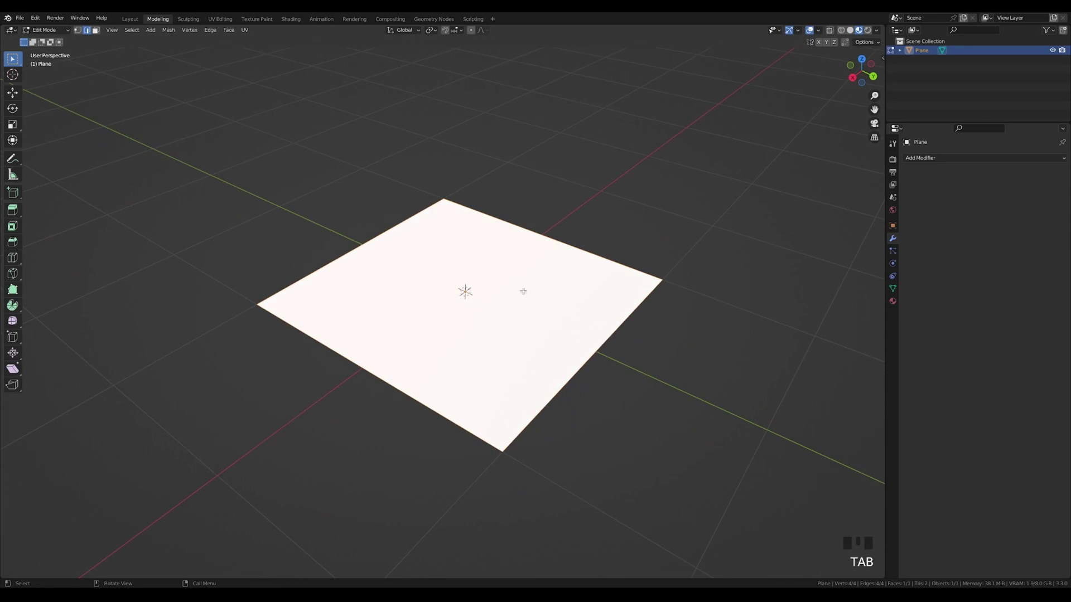
key(q)
click(525, 291)
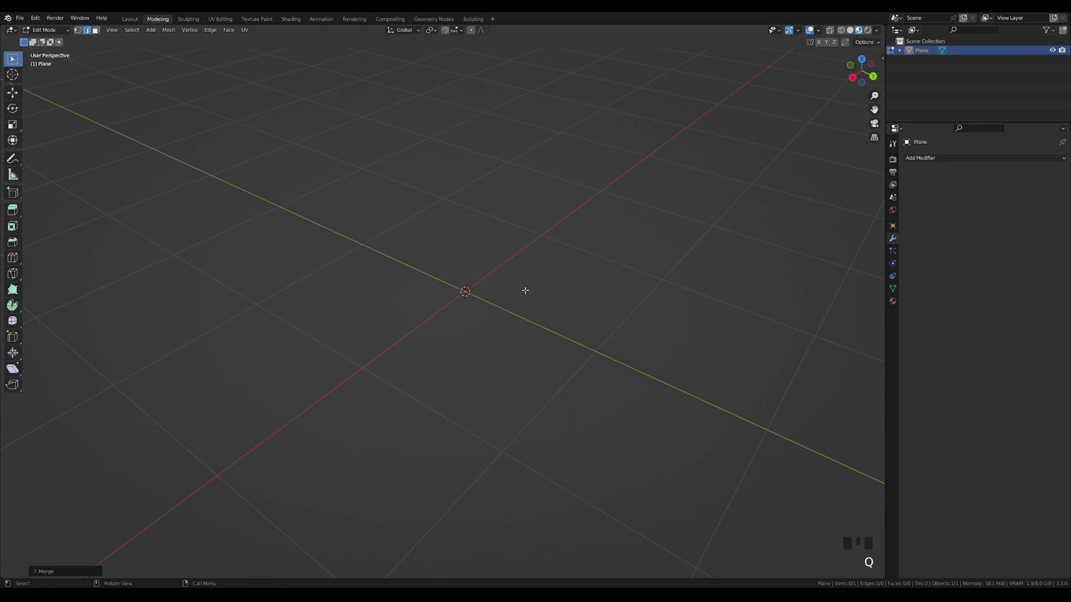
- In the right side view, extrude the vertex upward twice into a vertical line
click(851, 79)
shift+middle_drag(536, 201, 534, 266)
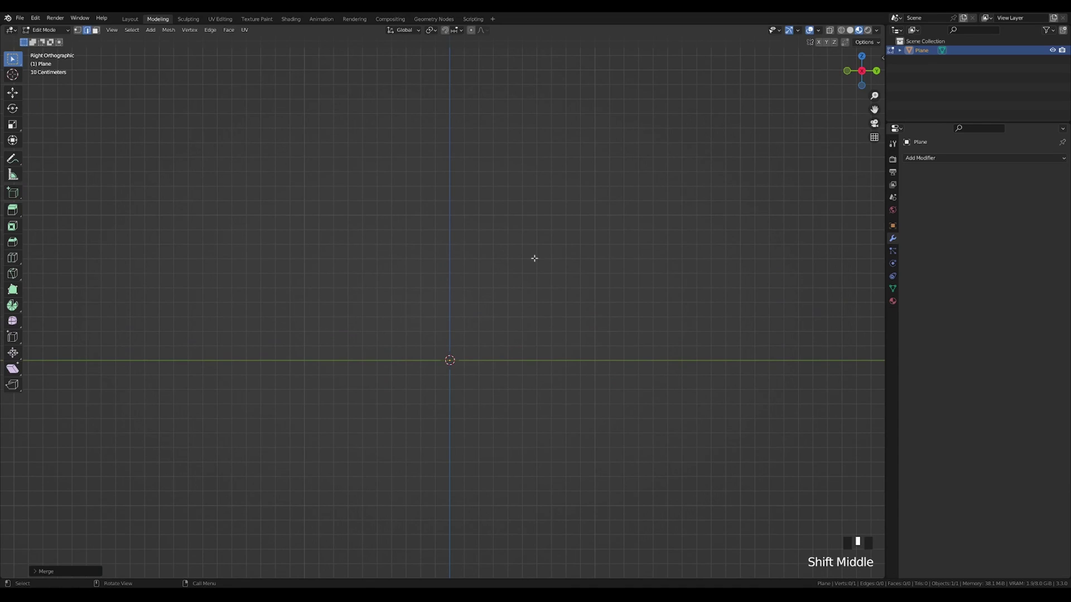
click(79, 30)
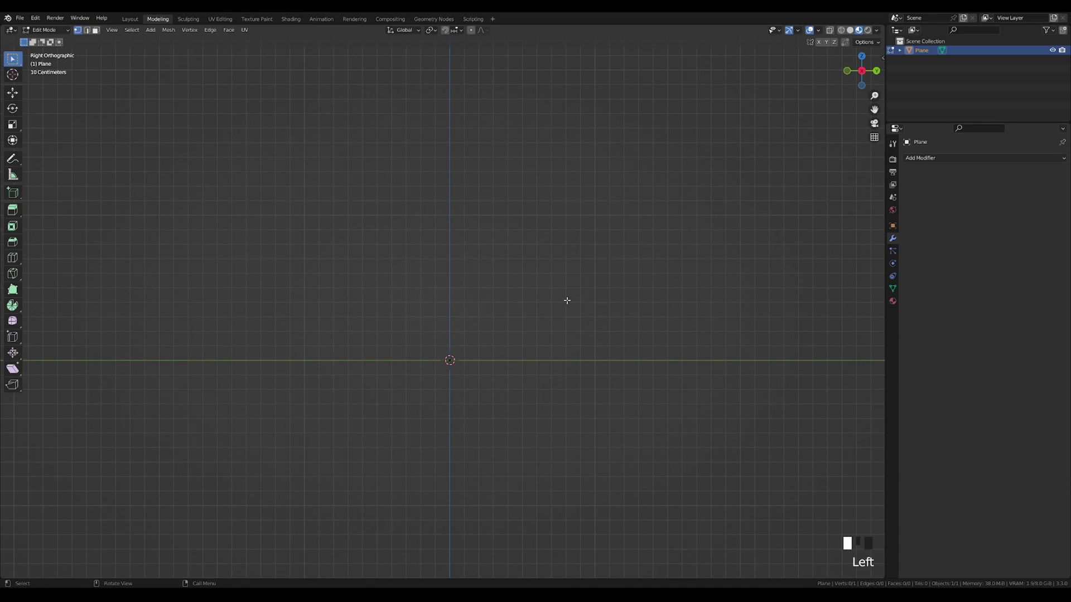
key(e)
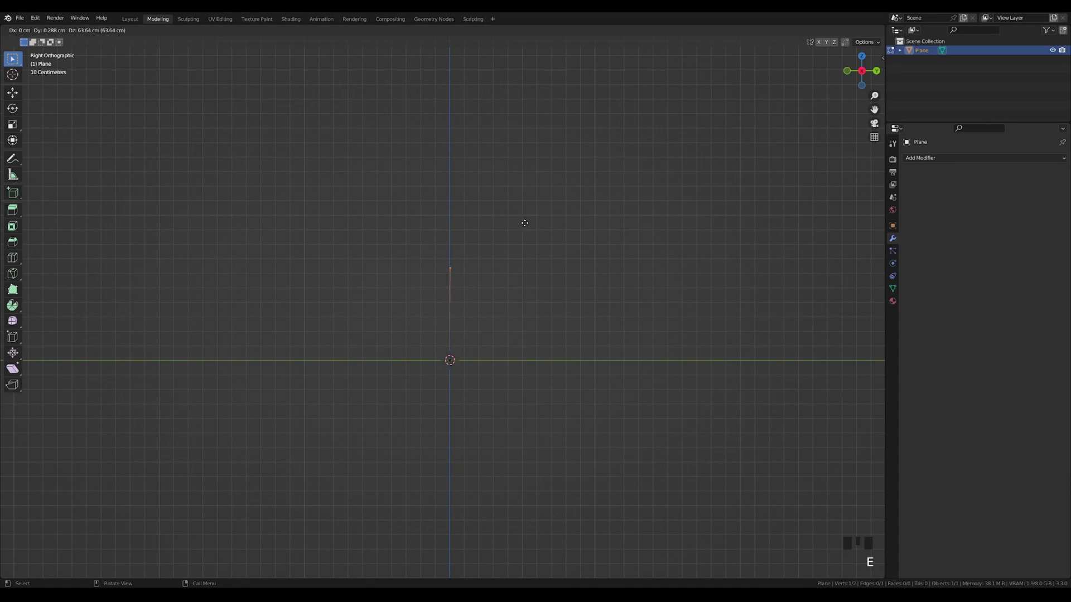
click(527, 203)
key(e)
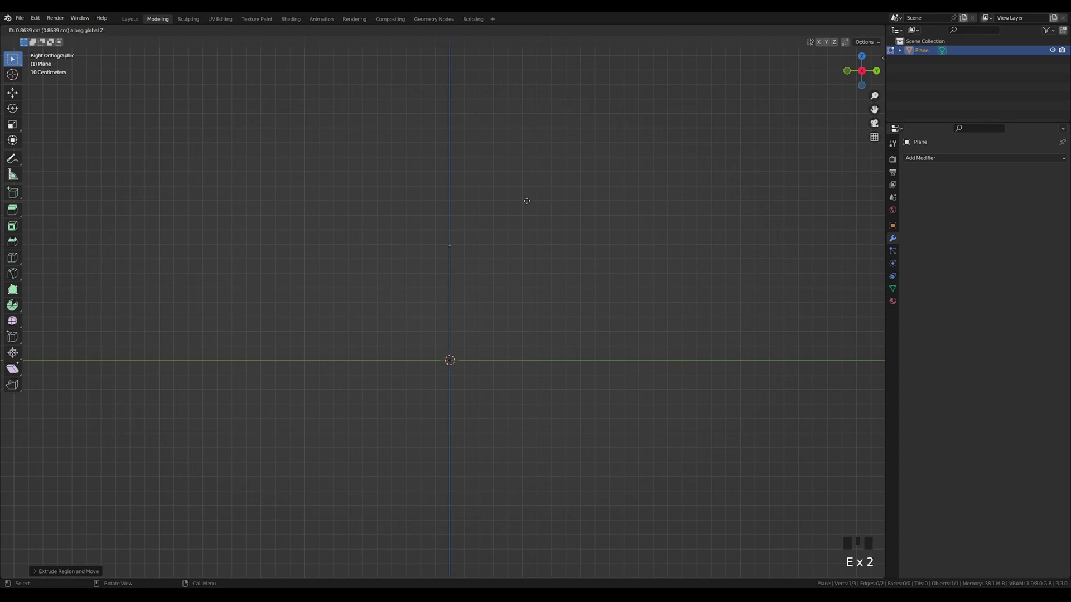
click(536, 97)
- Extrude a horizontal branch sideways from the line's middle vertex
click(516, 246)
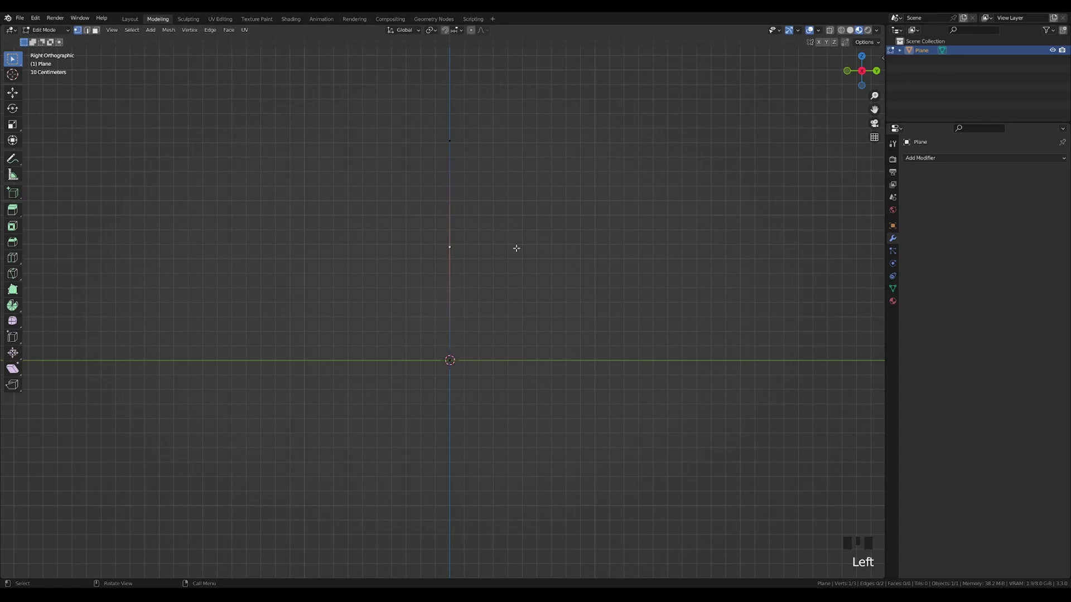
shift+middle_drag(516, 246, 480, 246)
key(e)
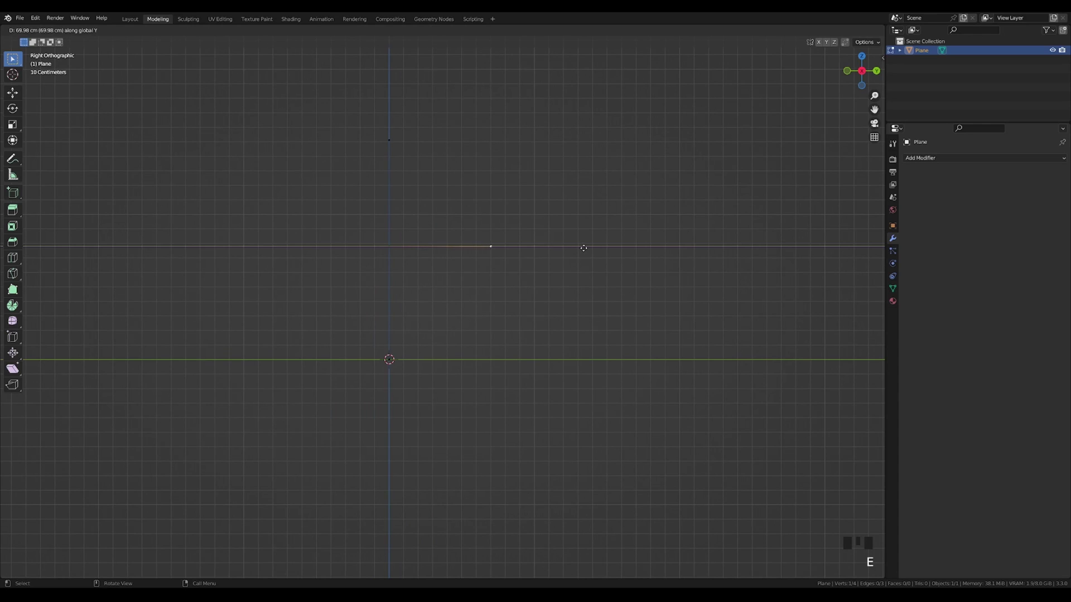
click(583, 246)
- Separate the horizontal branch edge into its own object, Plane.001
mouse_move(466, 285)
middle_down()
mouse_move(410, 251)
mouse_move(469, 268)
mouse_move(478, 296)
middle_up()
scroll(477, 298, up, 2)
key(2)
click(542, 278)
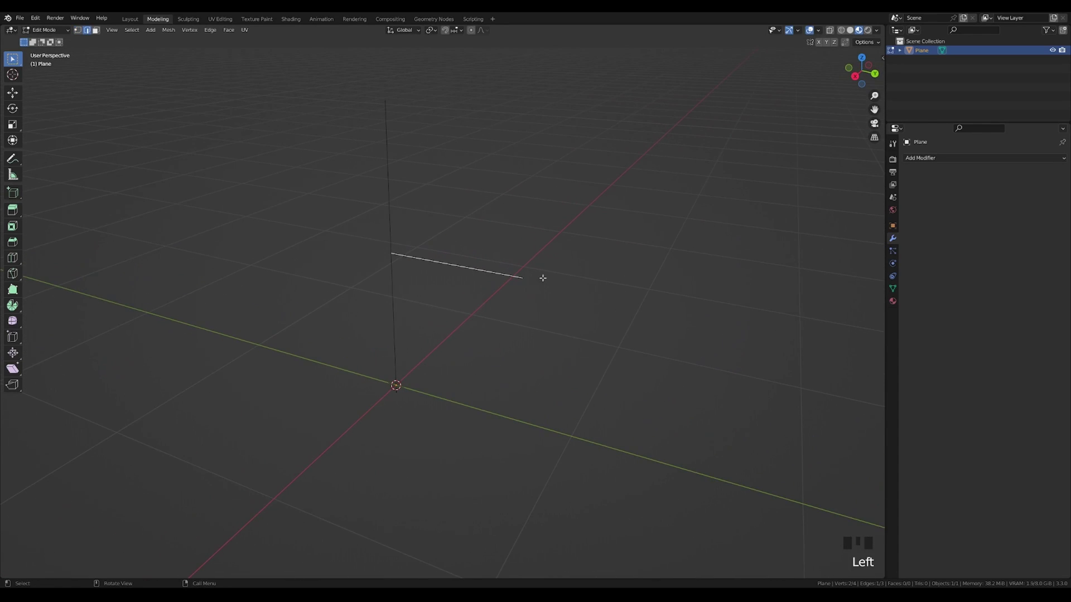
key(p)
click(543, 280)
shift+middle_drag(466, 258, 499, 269)
- Select both line objects and convert them to curves
key(Tab)
click(476, 255)
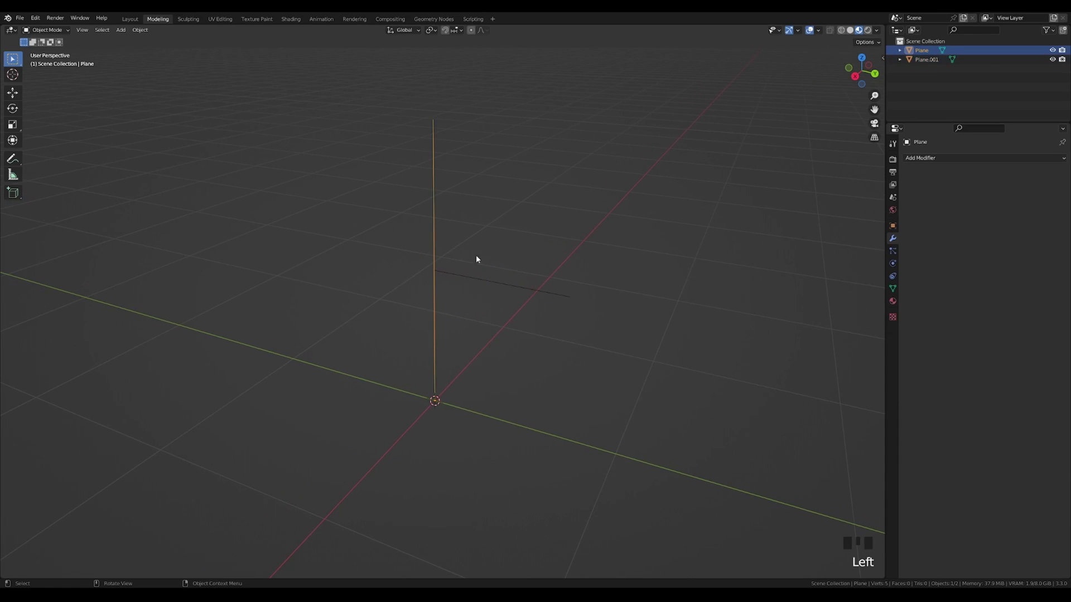
click(483, 273)
click(432, 220)
click(500, 278)
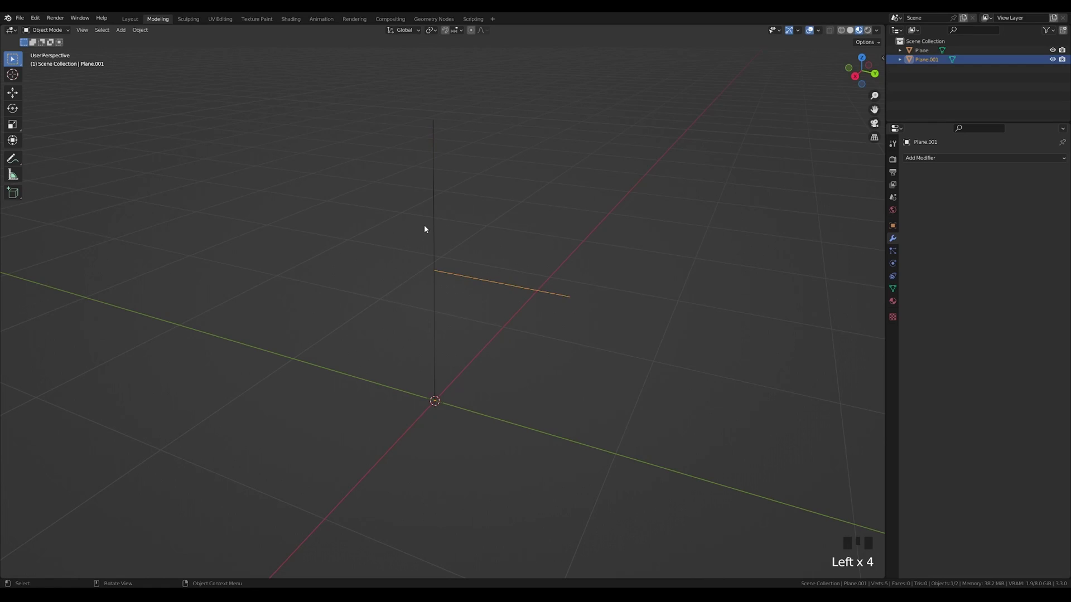
click(427, 224)
click(433, 224)
click(434, 224)
shift+click(505, 284)
key(q)
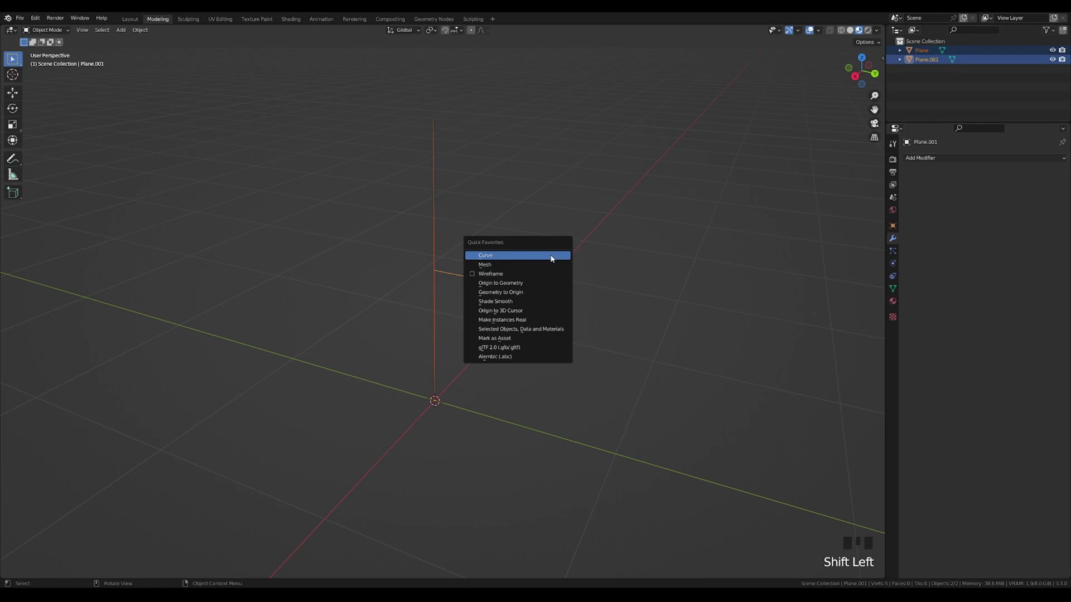
click(550, 256)
- Give the vertical curve a round bevel depth with bevel resolution 10
click(440, 226)
click(434, 224)
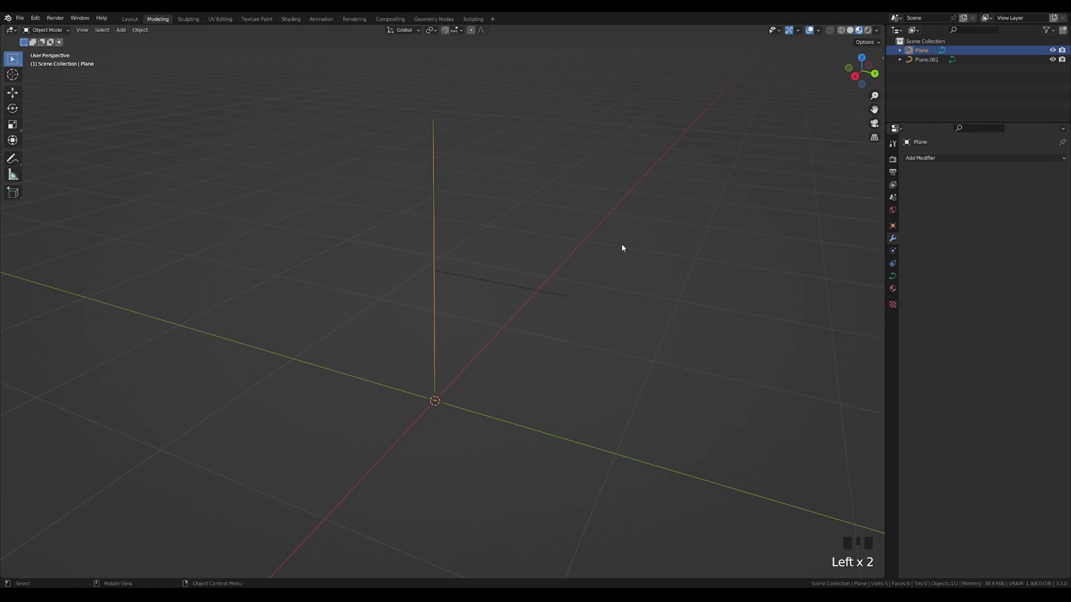
click(893, 276)
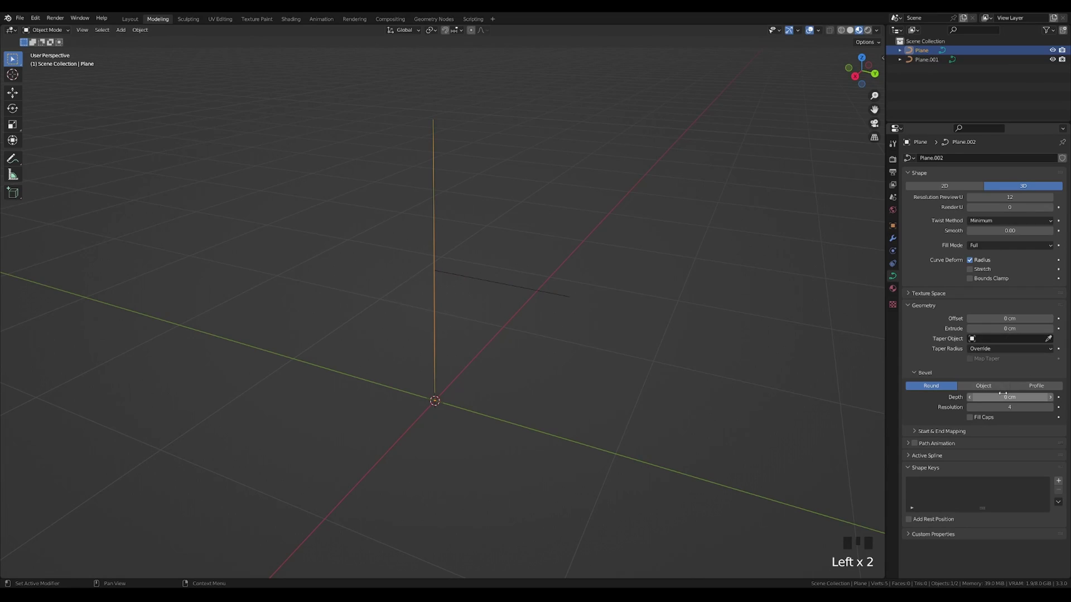
shift+drag(1009, 397, 1057, 397)
click(1050, 407)
click(1050, 407)
click(1051, 407)
click(1050, 407)
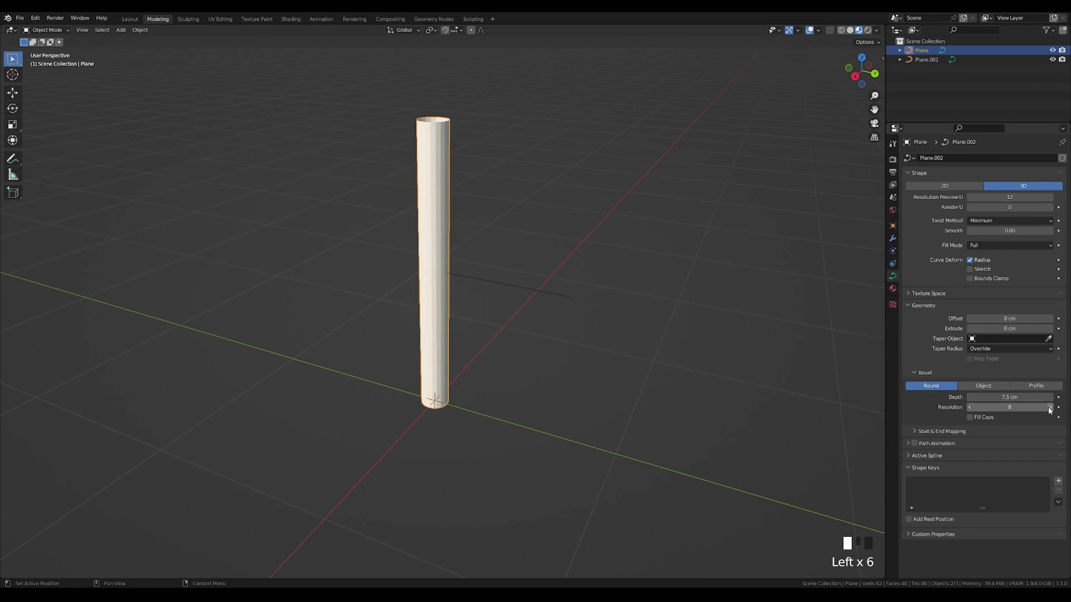
click(1050, 407)
click(1050, 407)
- Bevel the branch curve into a thinner tube: 5.2 cm depth, resolution 8
middle_drag(460, 279, 378, 268)
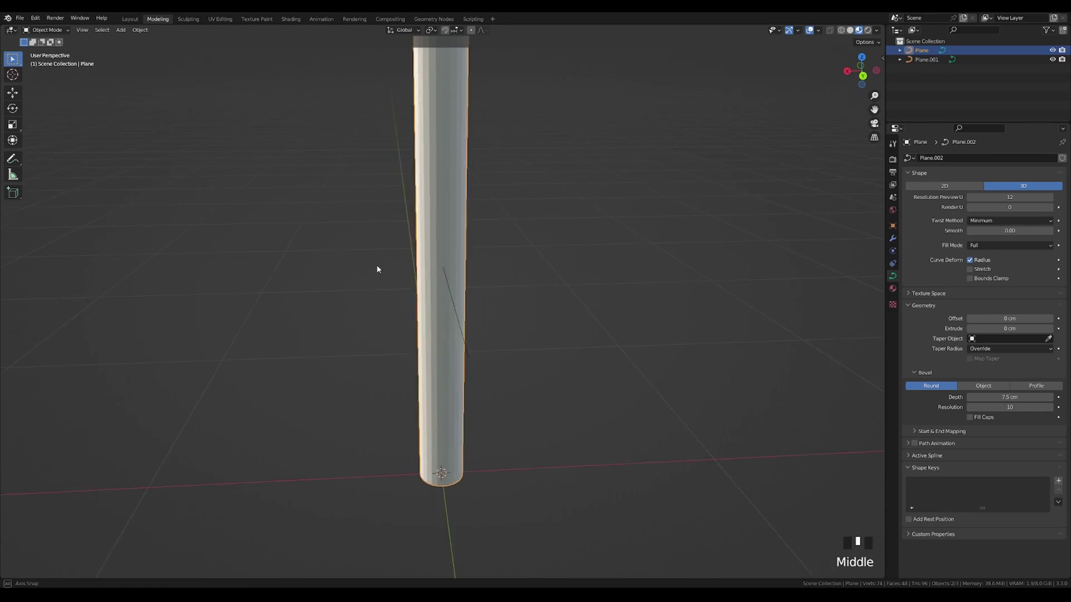
scroll(468, 274, down, 2)
shift+middle_drag(468, 275, 512, 256)
key(q)
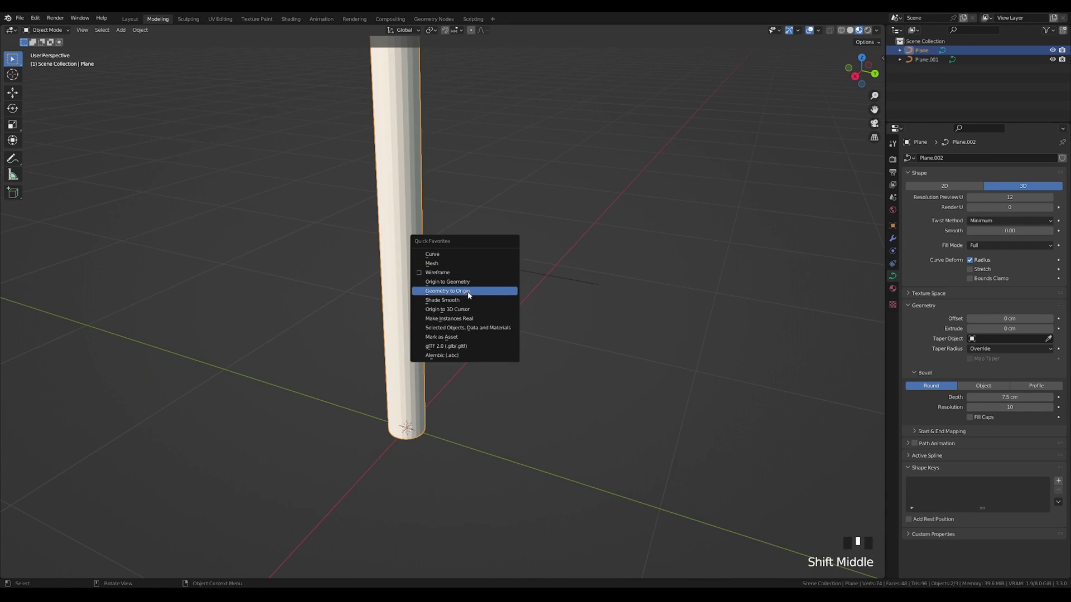
key(Escape)
click(574, 281)
shift+drag(996, 394, 1014, 395)
click(875, 75)
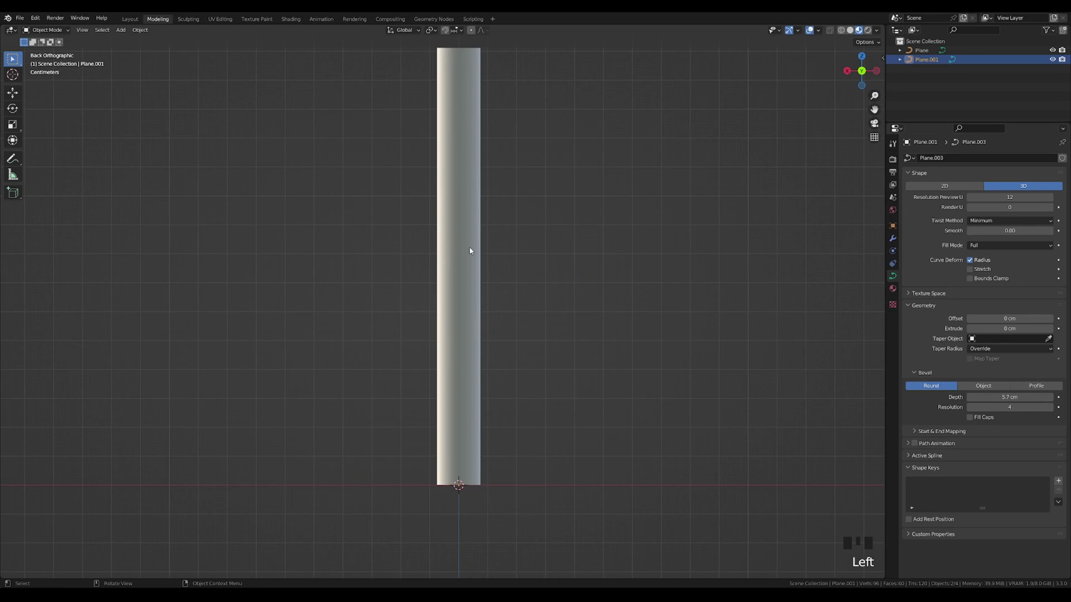
mouse_move(470, 247)
middle_down()
mouse_move(462, 260)
mouse_move(475, 265)
middle_up()
shift+drag(999, 397, 989, 396)
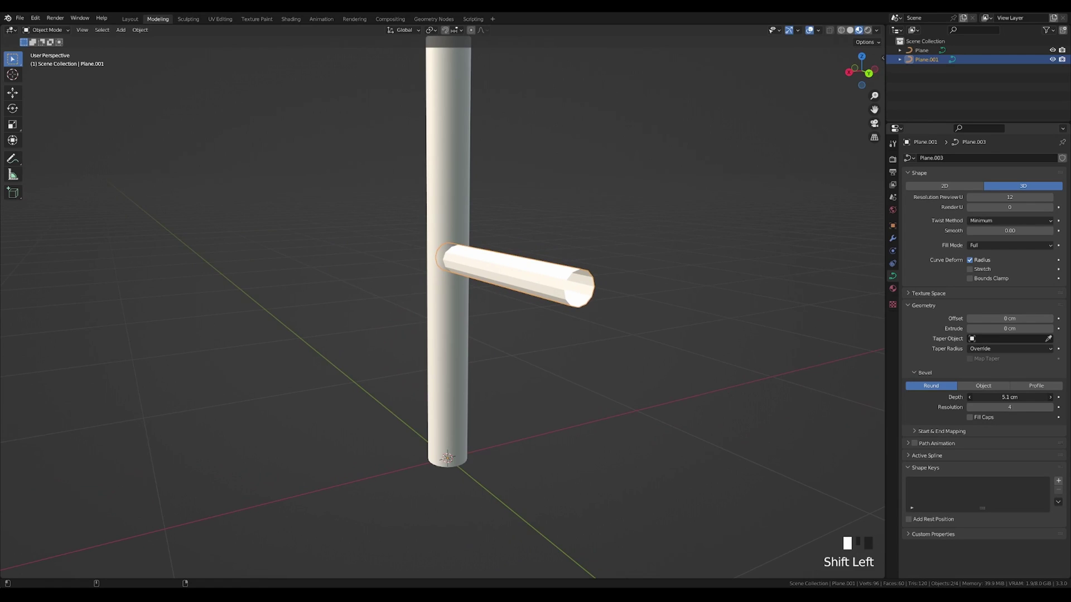
click(1050, 407)
click(1051, 407)
click(1050, 408)
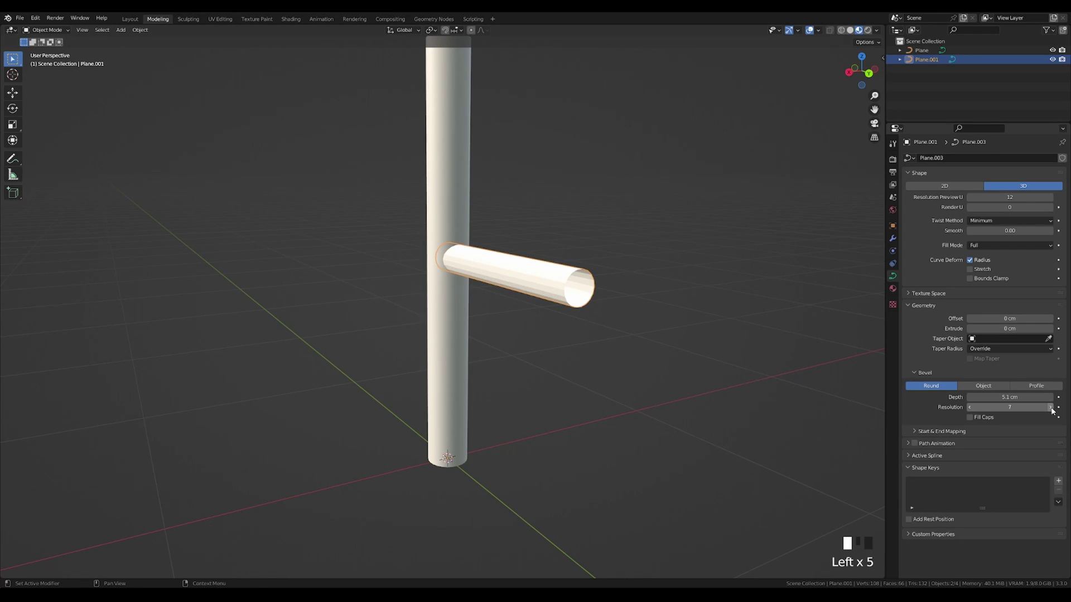
click(1051, 407)
- Apply Shade Smooth to the branch tube
scroll(504, 272, up, 3)
shift+middle_drag(504, 273, 485, 315)
scroll(485, 315, up, 1)
key(q)
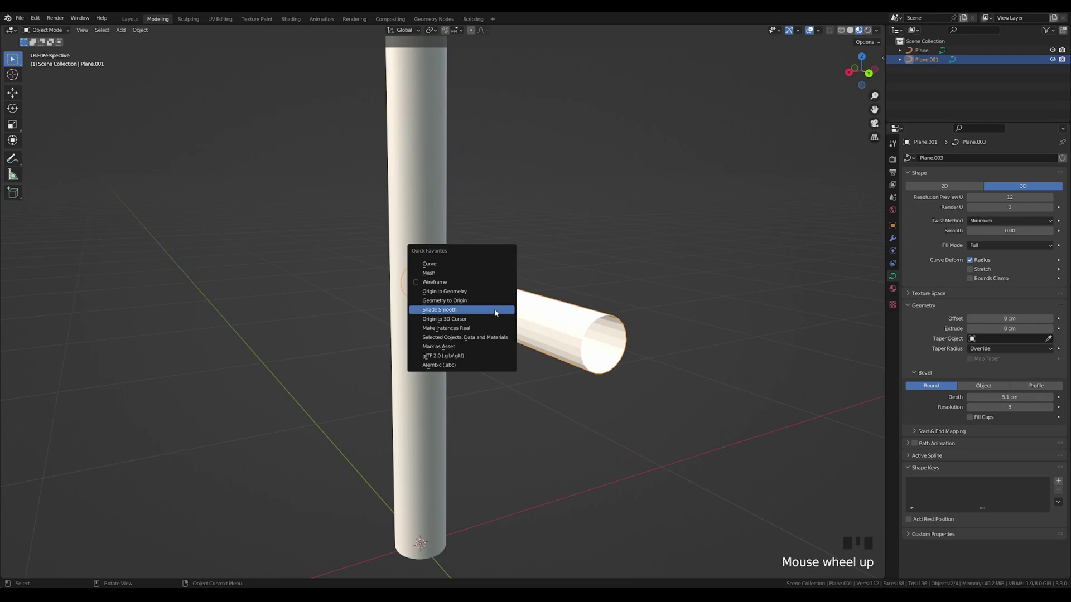
click(495, 313)
scroll(482, 301, up, 2)
- Show wireframe and orbit around where the branch tube meets the upright tube
key(q)
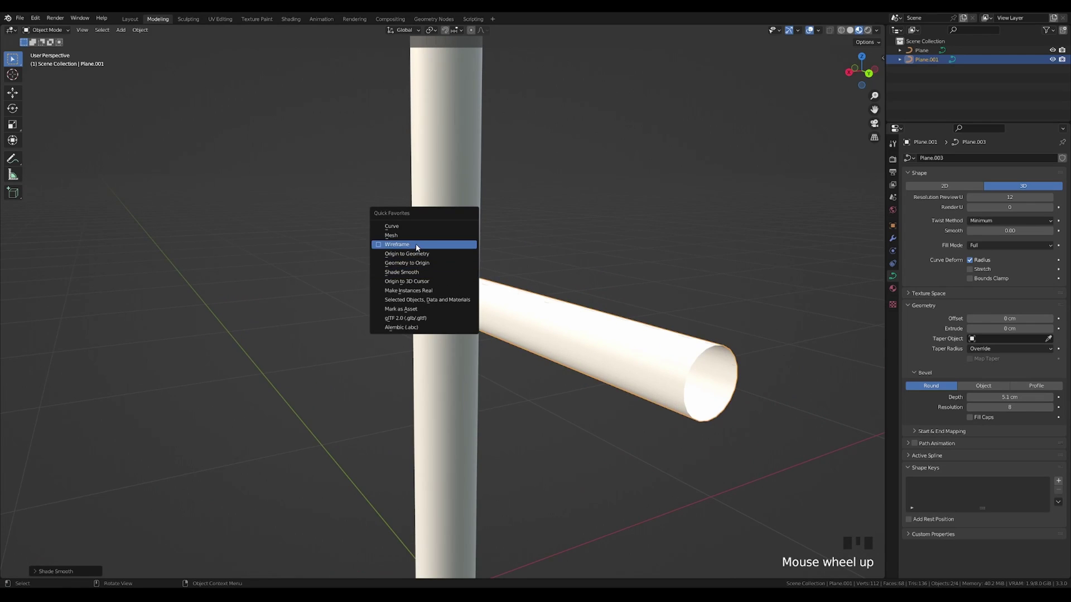
click(416, 247)
click(602, 229)
scroll(460, 292, up, 5)
scroll(426, 282, down, 3)
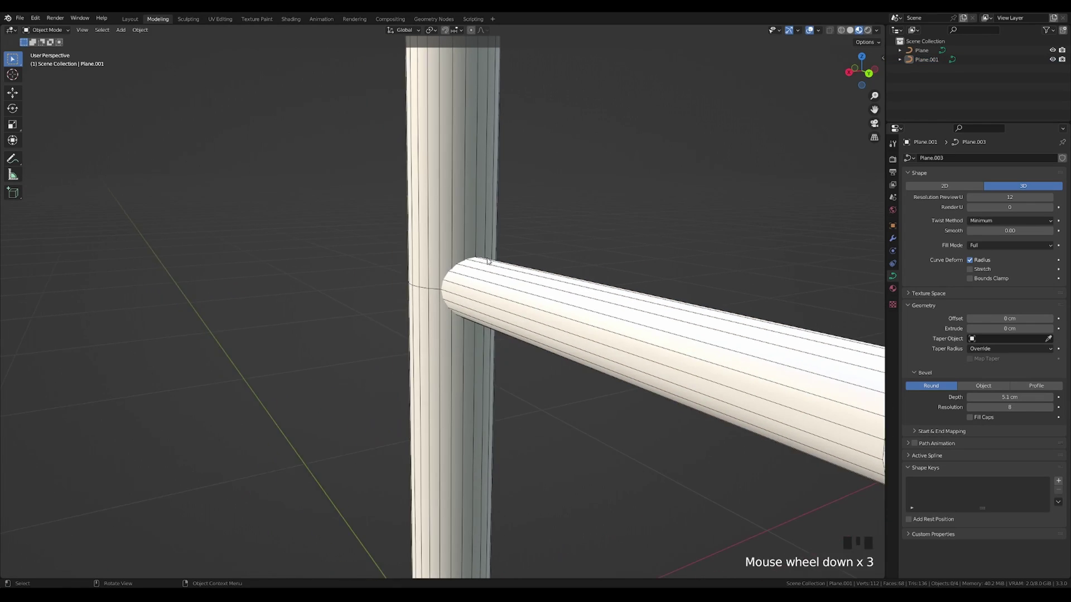
scroll(454, 253, up, 4)
middle_drag(454, 253, 512, 259)
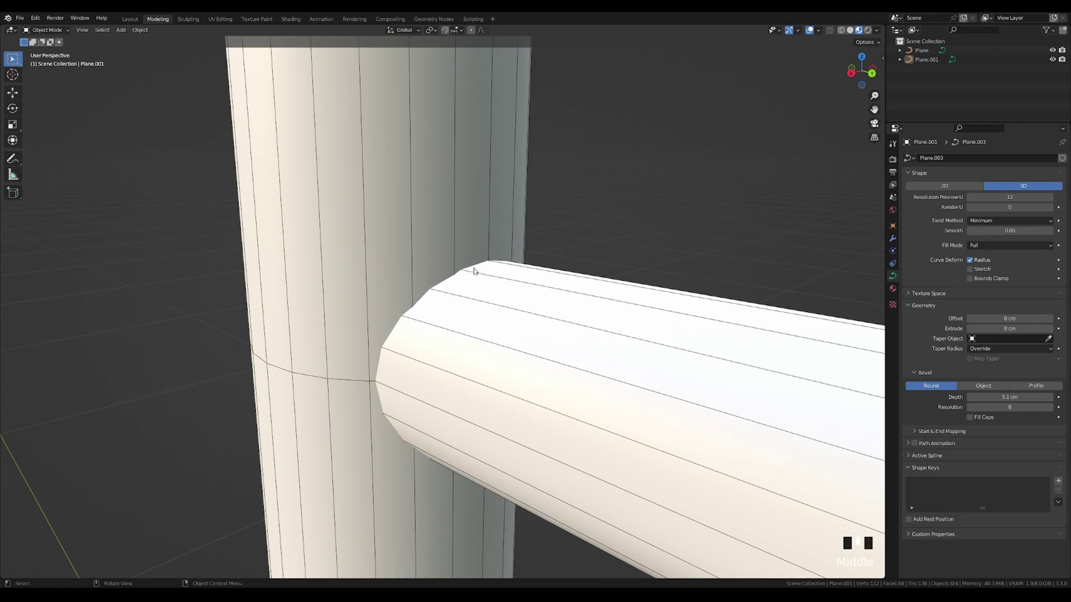
scroll(466, 273, down, 2)
middle_drag(467, 273, 414, 296)
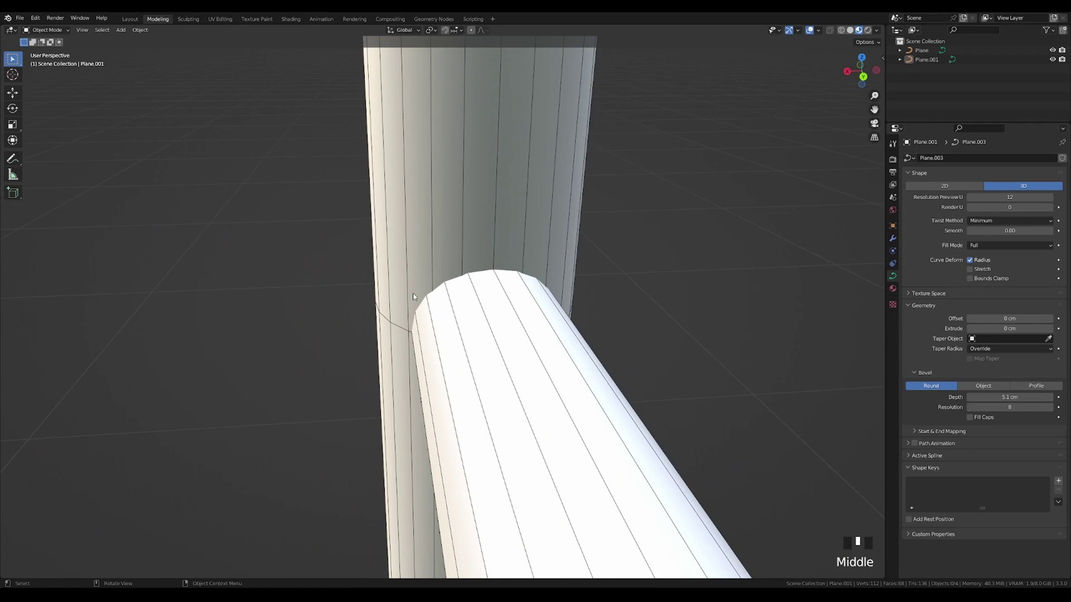
mouse_move(491, 274)
middle_down()
mouse_move(567, 299)
mouse_move(502, 278)
middle_up()
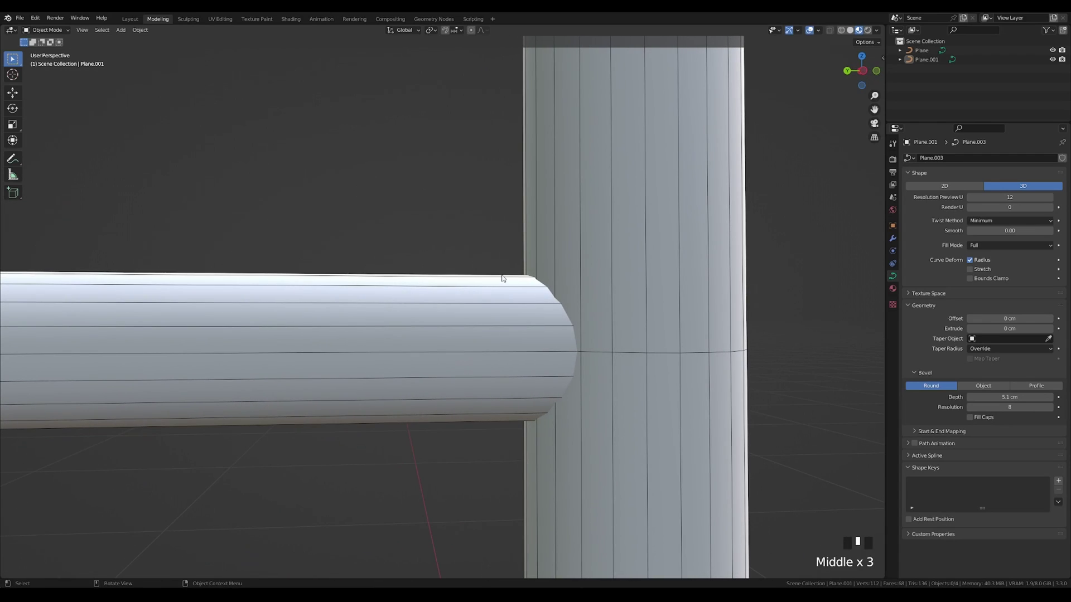
scroll(545, 239, down, 2)
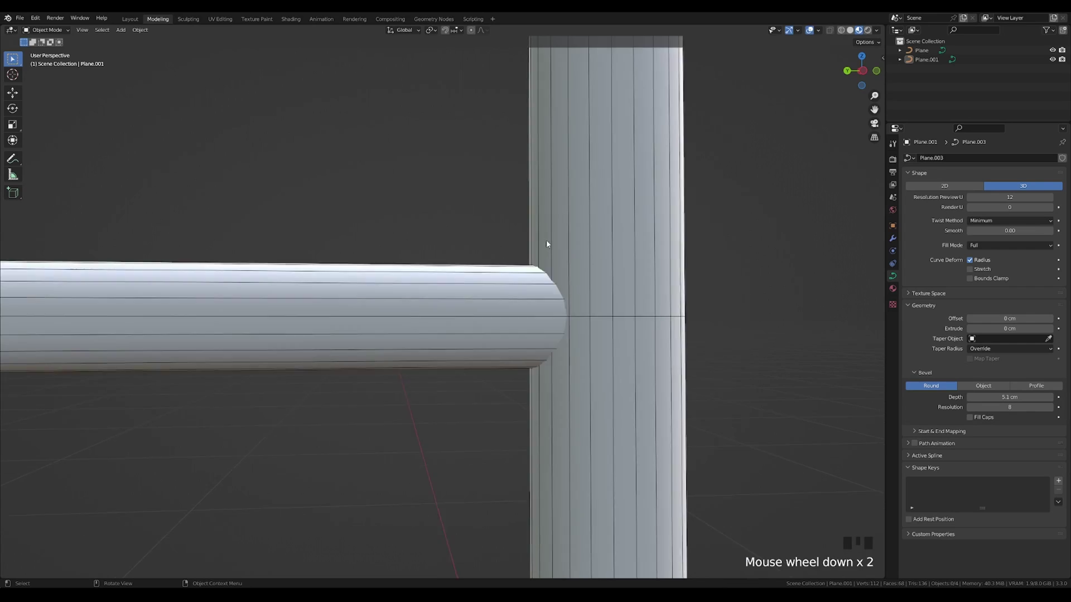
middle_drag(545, 240, 527, 269)
scroll(528, 270, up, 3)
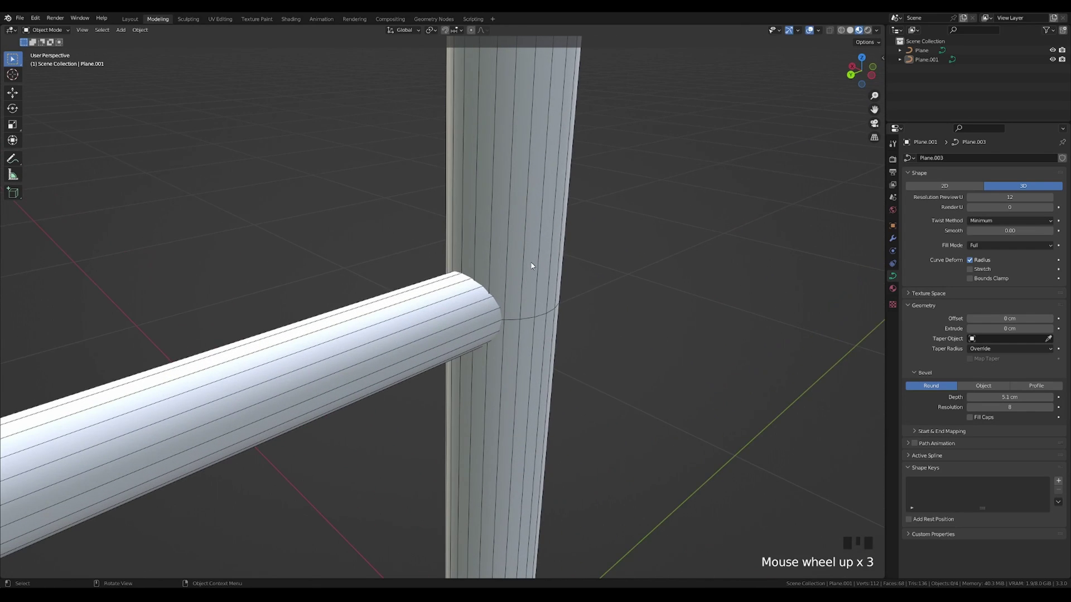
middle_drag(526, 269, 511, 222)
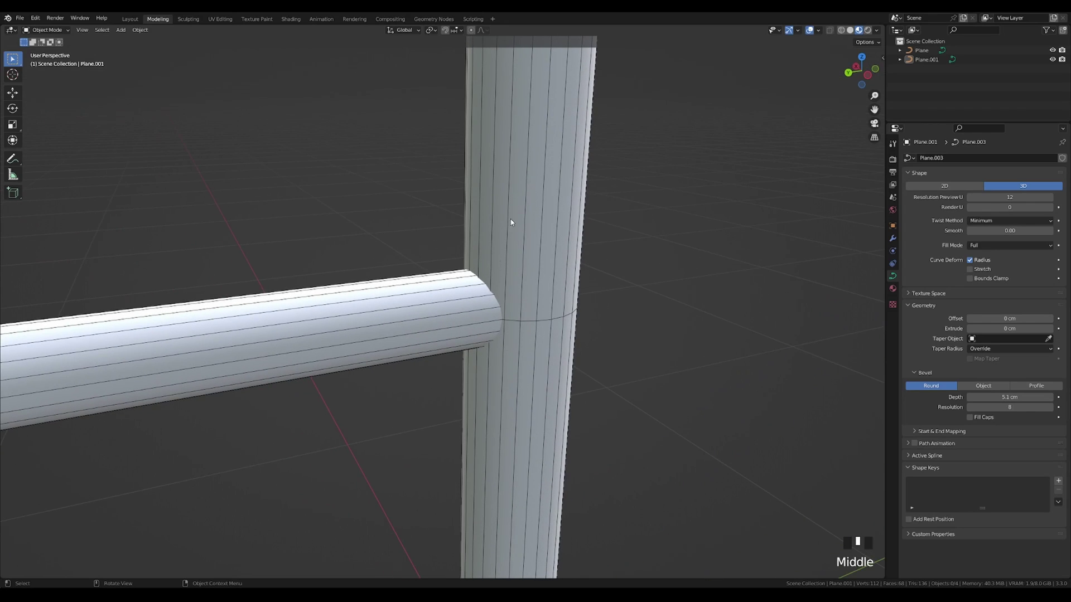
scroll(436, 294, down, 4)
shift+middle_drag(486, 282, 467, 219)
- Select the upright pipe as the active object
click(420, 236)
scroll(484, 221, up, 4)
scroll(490, 218, down, 4)
click(467, 219)
- Add the branch pipe to the selection and convert both pipes to meshes
shift+click(562, 293)
key(q)
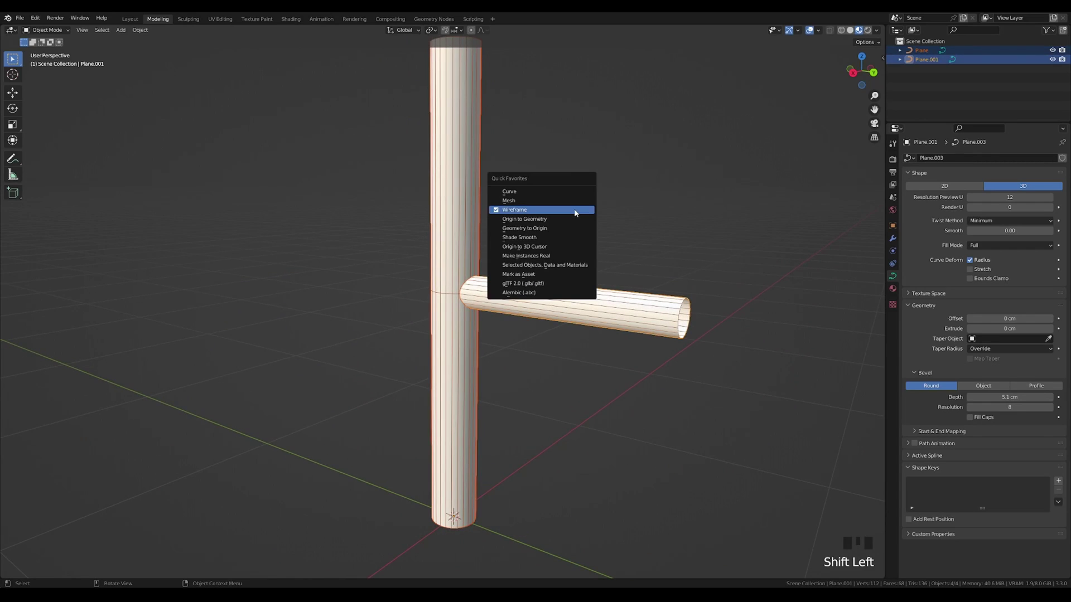
click(532, 205)
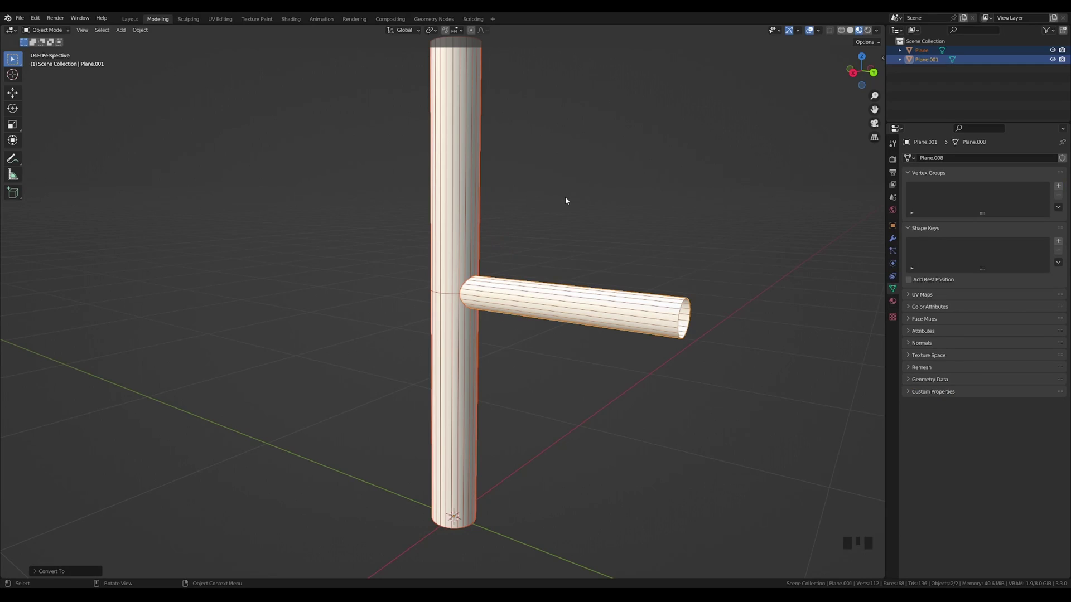
- Try deleting the junction edge loop on the upright pipe, then undo it
click(481, 211)
scroll(459, 266, up, 4)
key(Tab)
alt+click(446, 344)
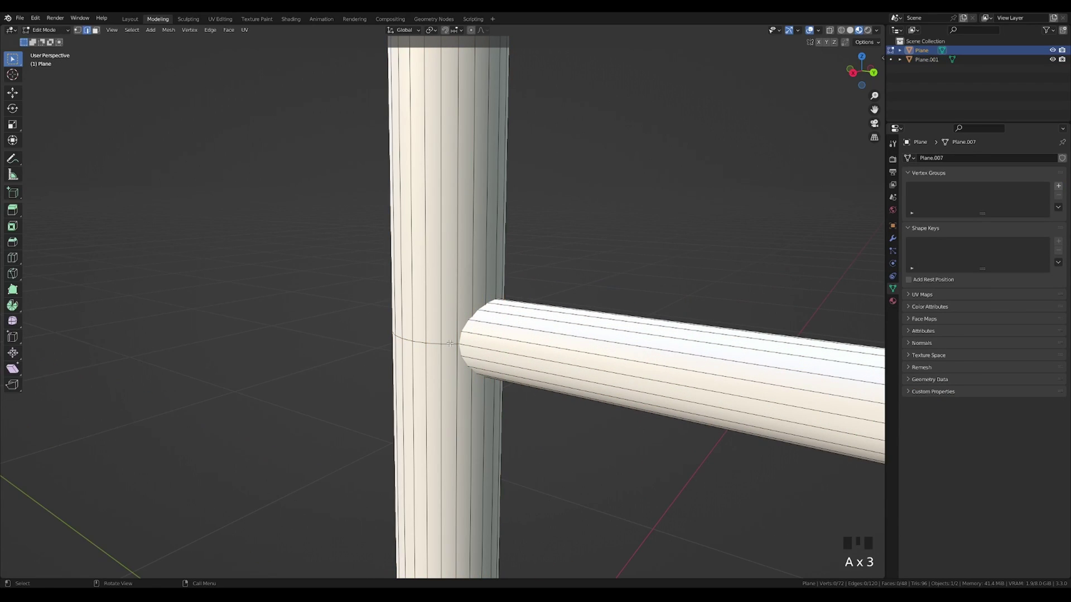
scroll(449, 344, down, 1)
scroll(449, 345, up, 2)
key(x)
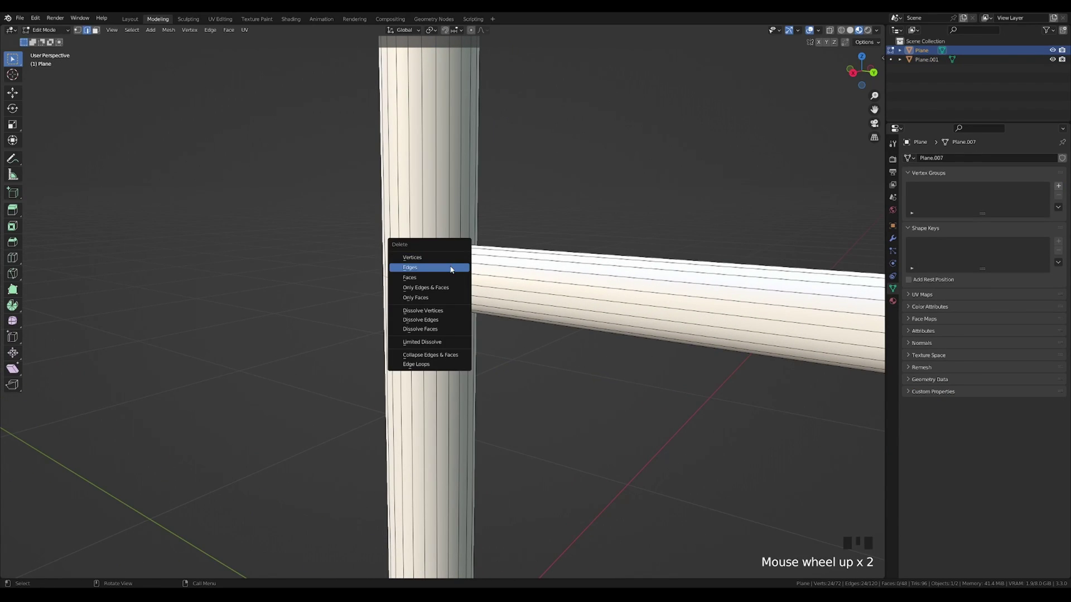
click(454, 260)
key(ctrl+z)
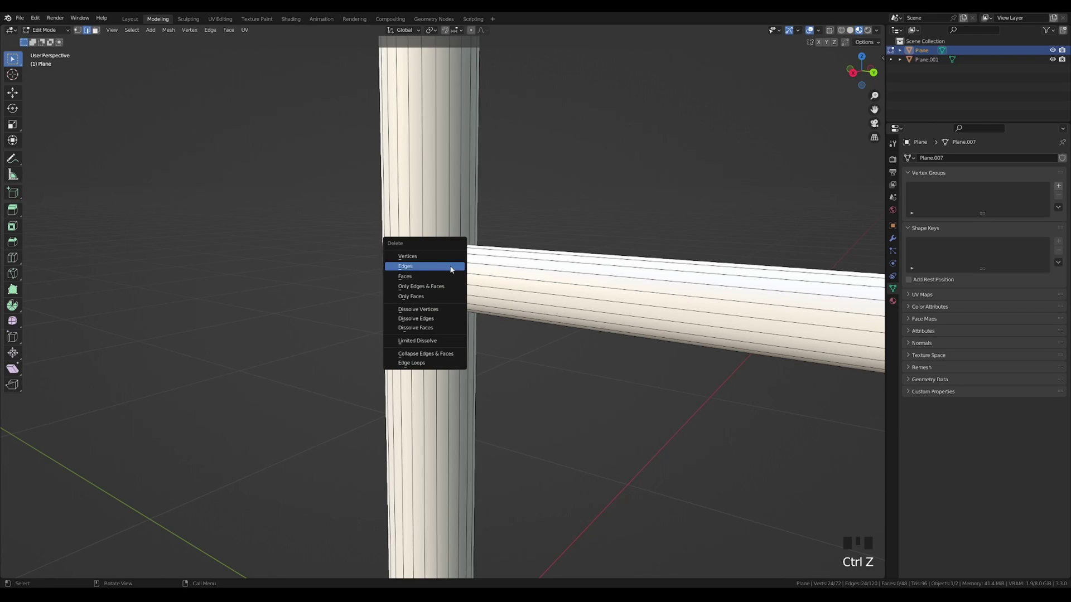
scroll(453, 255, down, 3)
key(Tab)
- Move the branch pipe's inner end ring outward, leaving a gap from the upright pipe
shift+middle_drag(454, 255, 441, 274)
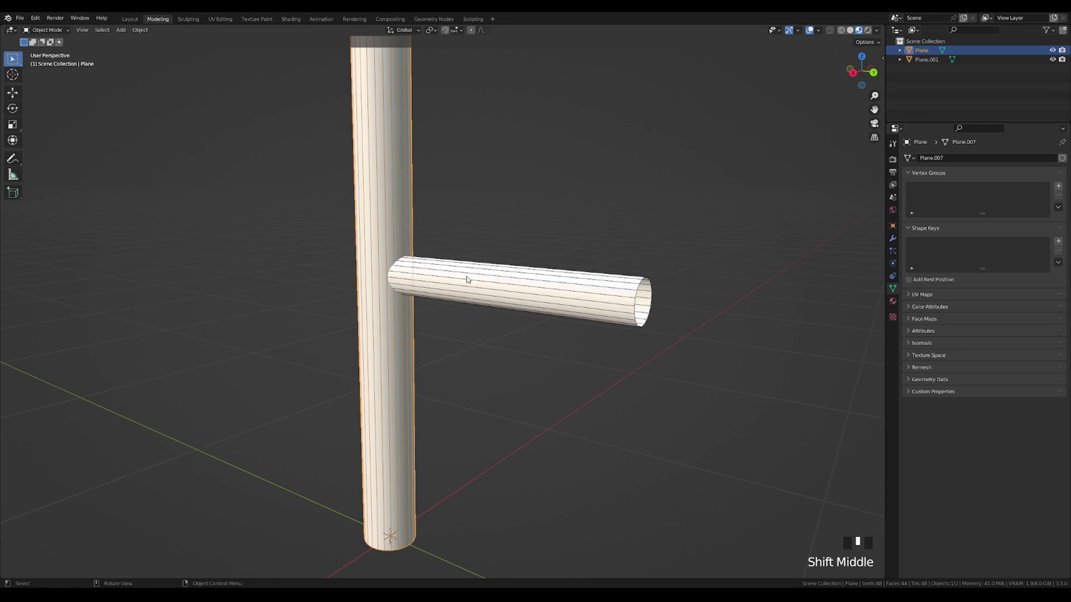
click(466, 279)
middle_drag(468, 277, 435, 261)
key(Tab)
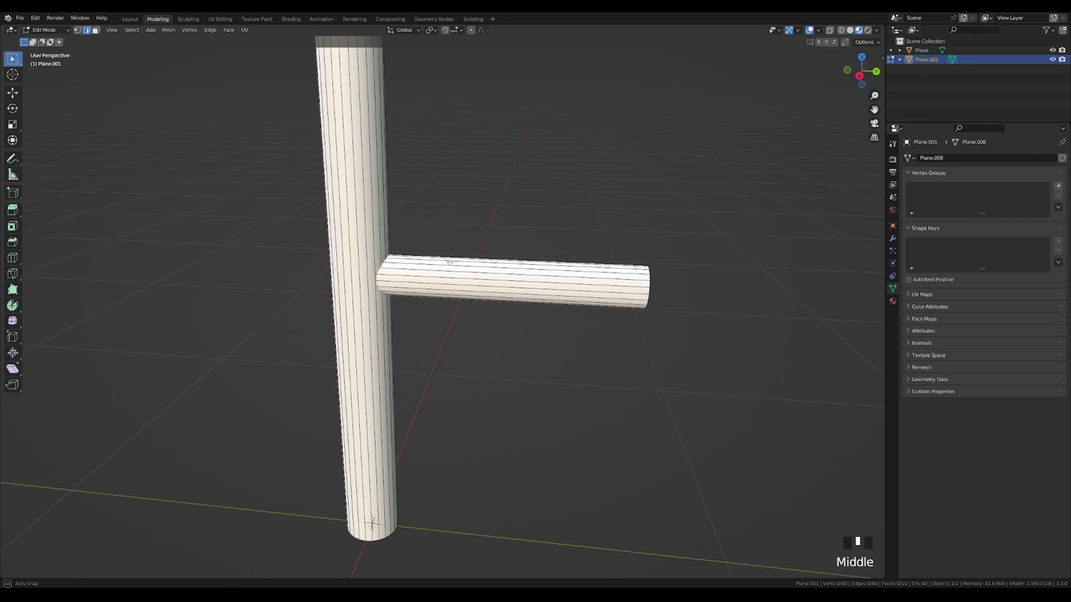
key(alt+z)
key(1)
key(alt+a)
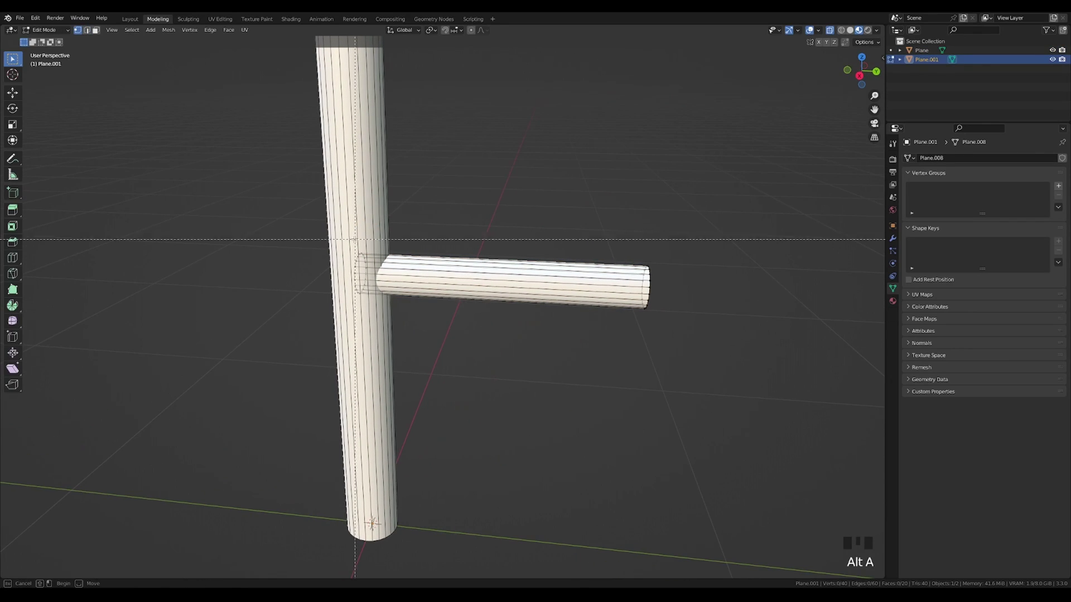
drag(352, 239, 387, 314)
key(g)
click(486, 268)
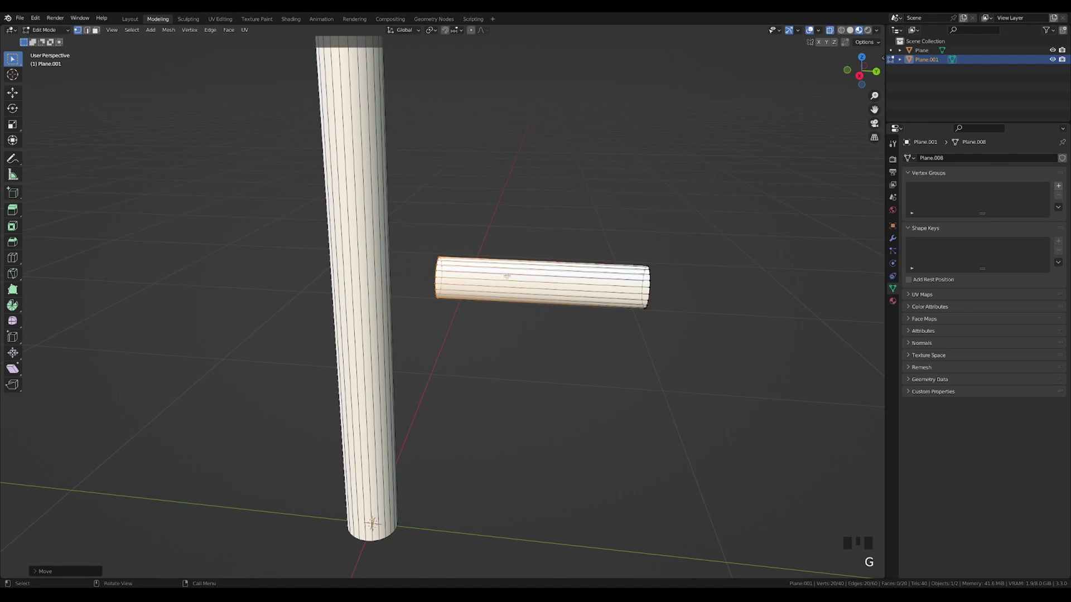
scroll(486, 268, up, 2)
middle_drag(486, 267, 456, 247)
key(Tab)
- Add a Shrinkwrap modifier to the branch pipe with the upright pipe as its target
click(892, 239)
click(942, 158)
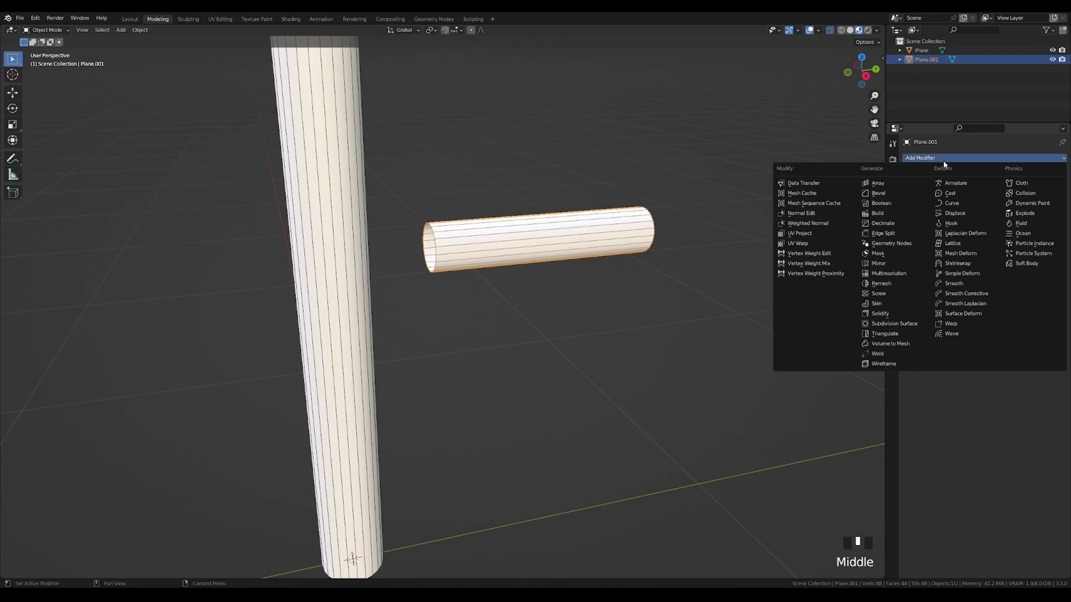
click(955, 263)
scroll(459, 241, up, 2)
middle_drag(458, 241, 913, 229)
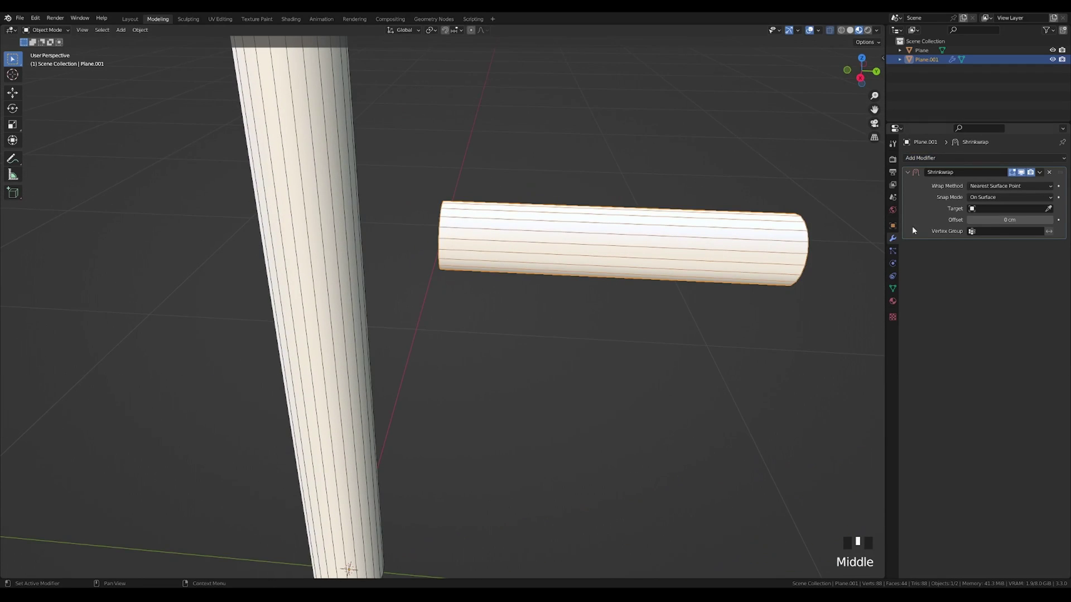
click(1048, 209)
click(321, 197)
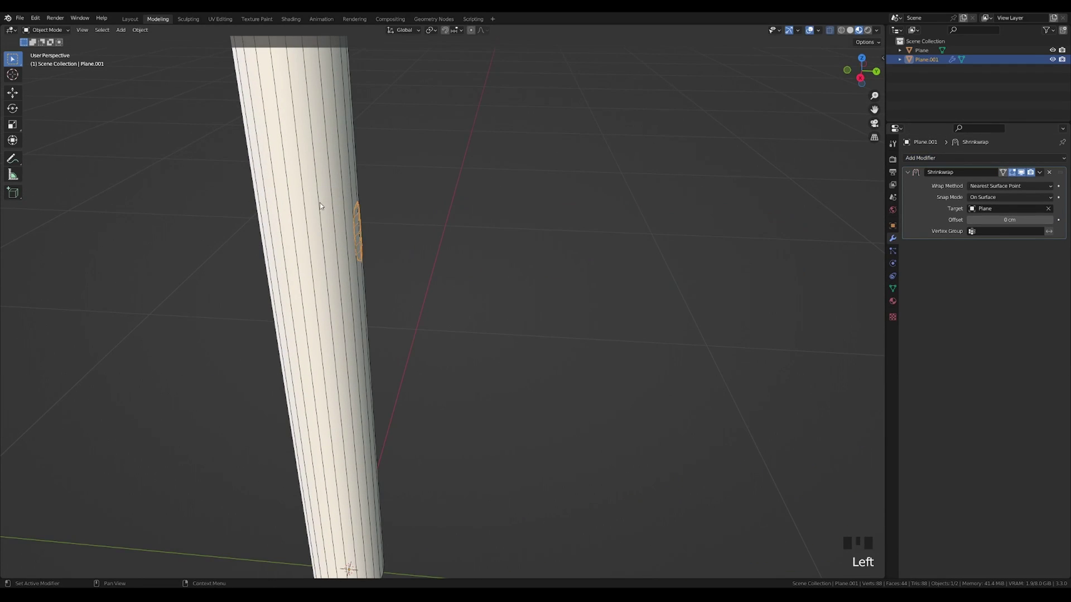
click(1007, 186)
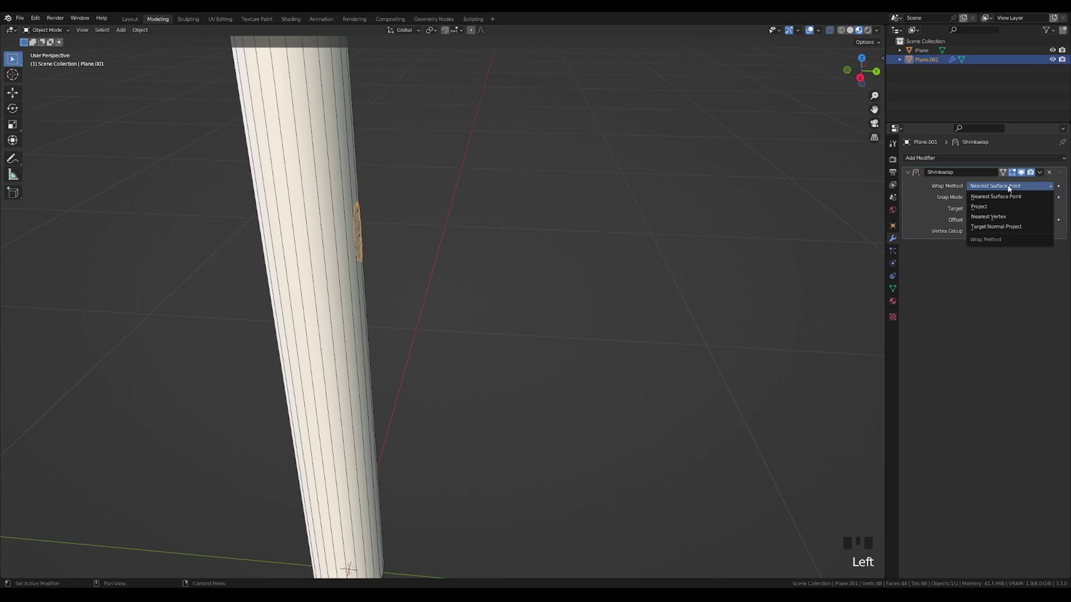
- Assign the branch pipe's selected end ring to a new vertex group named Group
key(Tab)
middle_drag(413, 240, 391, 241)
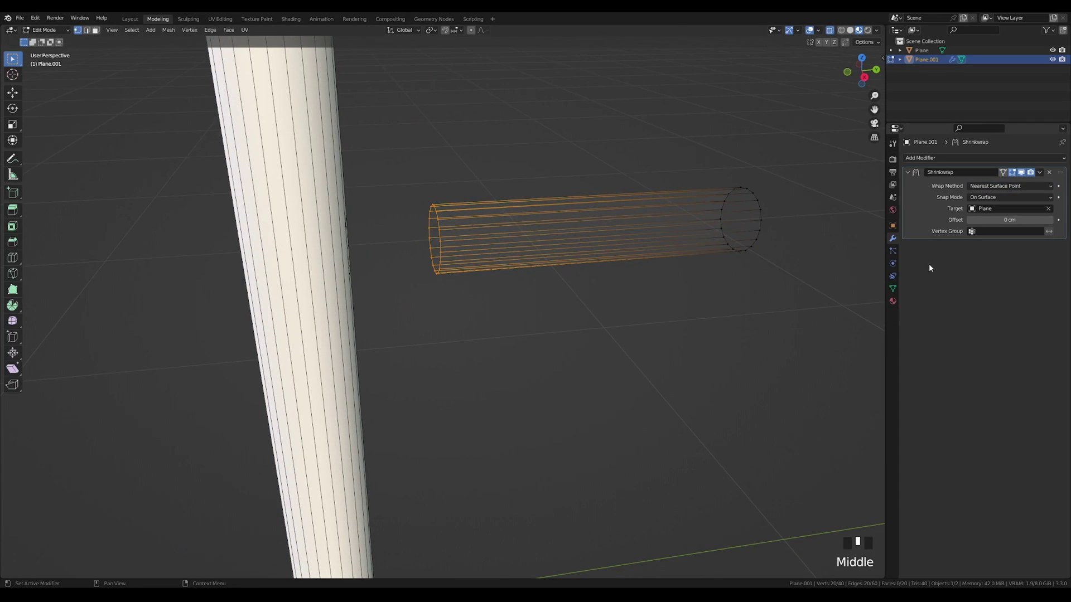
click(893, 289)
click(1058, 186)
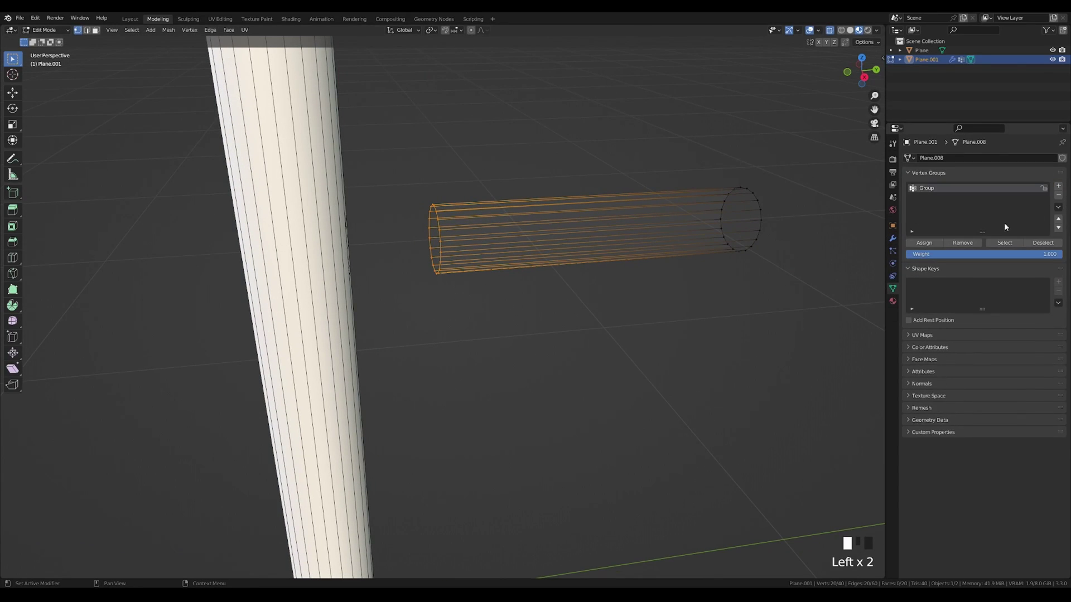
click(924, 242)
key(Tab)
middle_drag(488, 225, 628, 233)
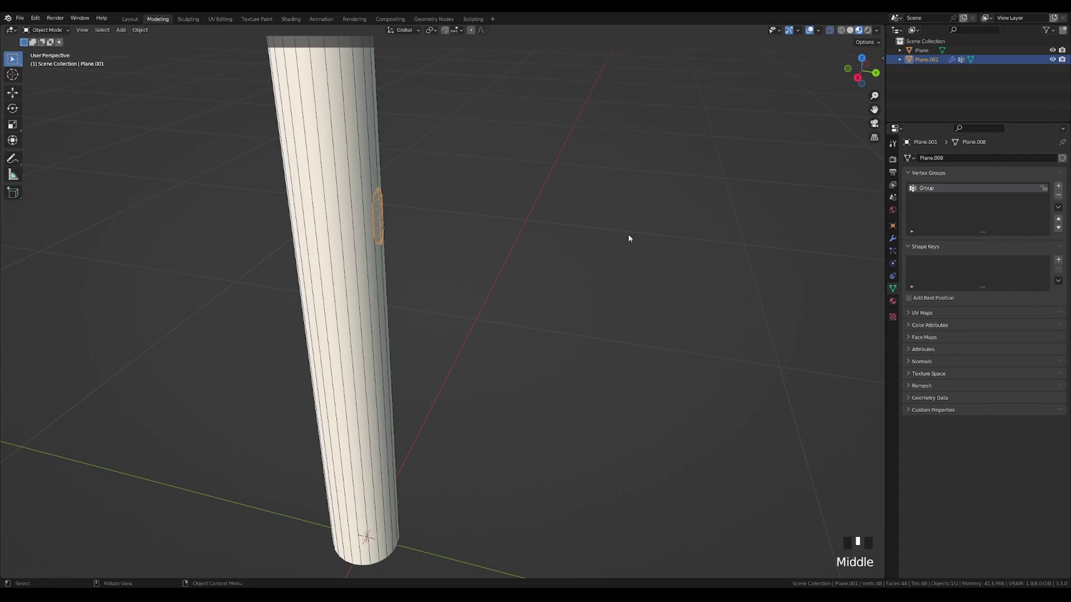
- Set the Shrinkwrap modifier's Vertex Group to Group and inspect the junction
click(902, 239)
click(998, 231)
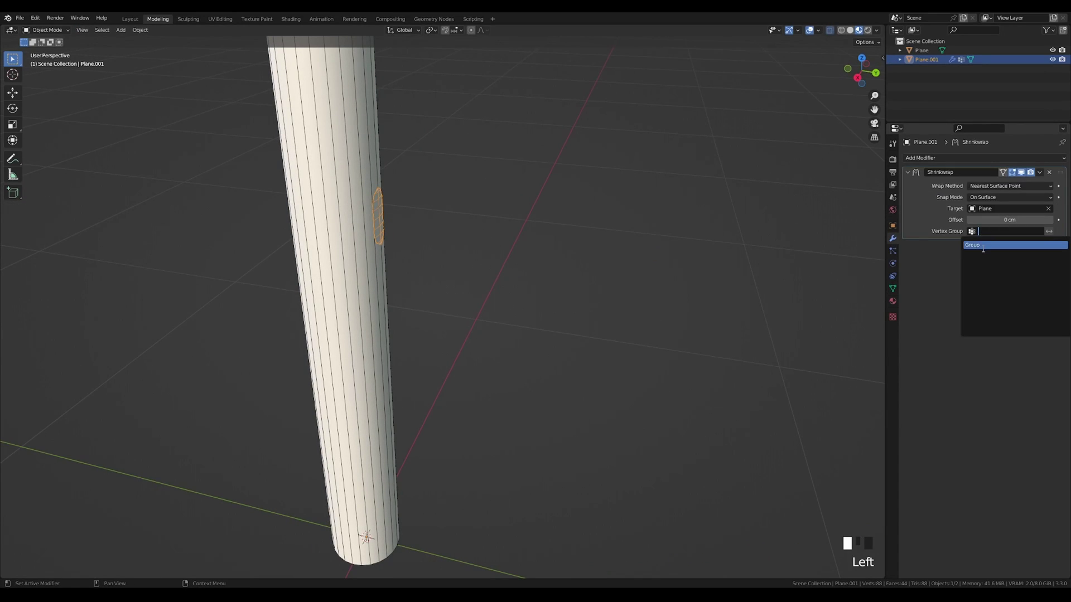
click(984, 243)
middle_drag(603, 234, 663, 246)
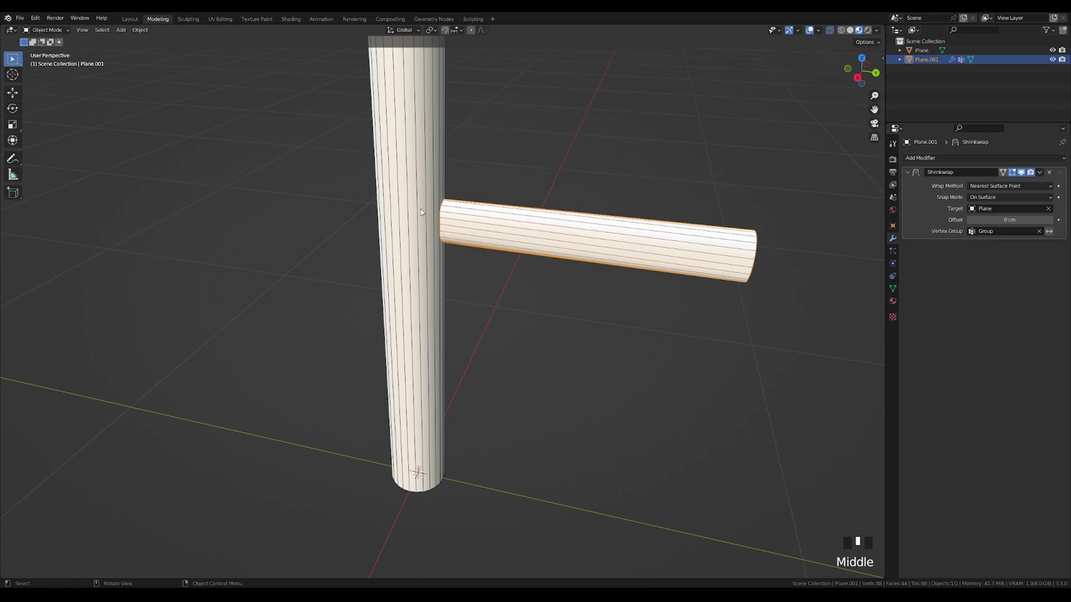
middle_drag(461, 222, 479, 231)
shift+middle_drag(452, 188, 497, 226)
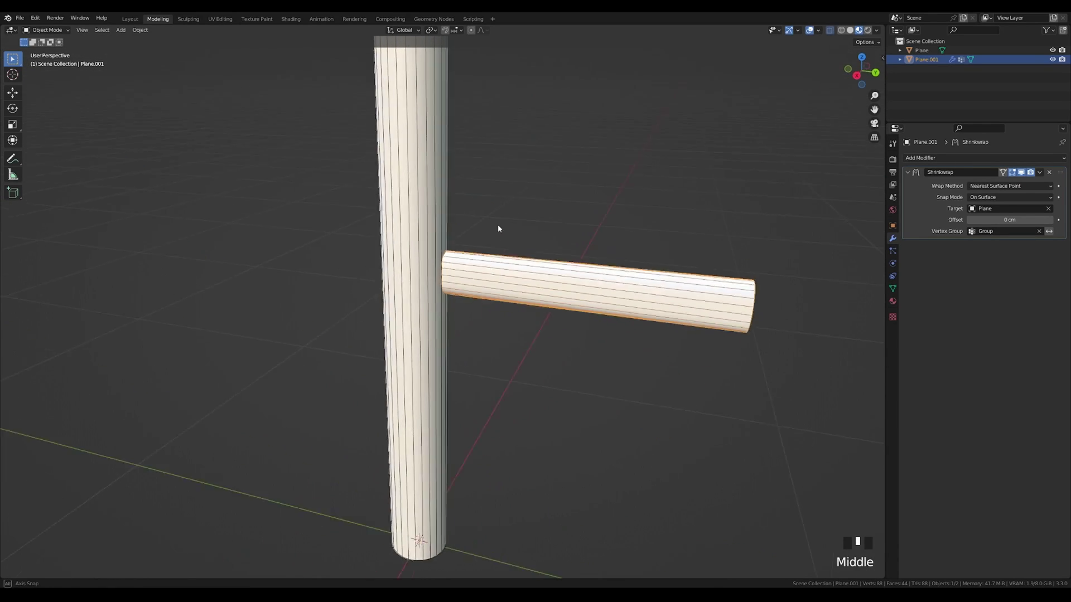
scroll(517, 235, up, 2)
- Switch the Shrinkwrap to Project along the Y axis, negative direction only
click(1008, 187)
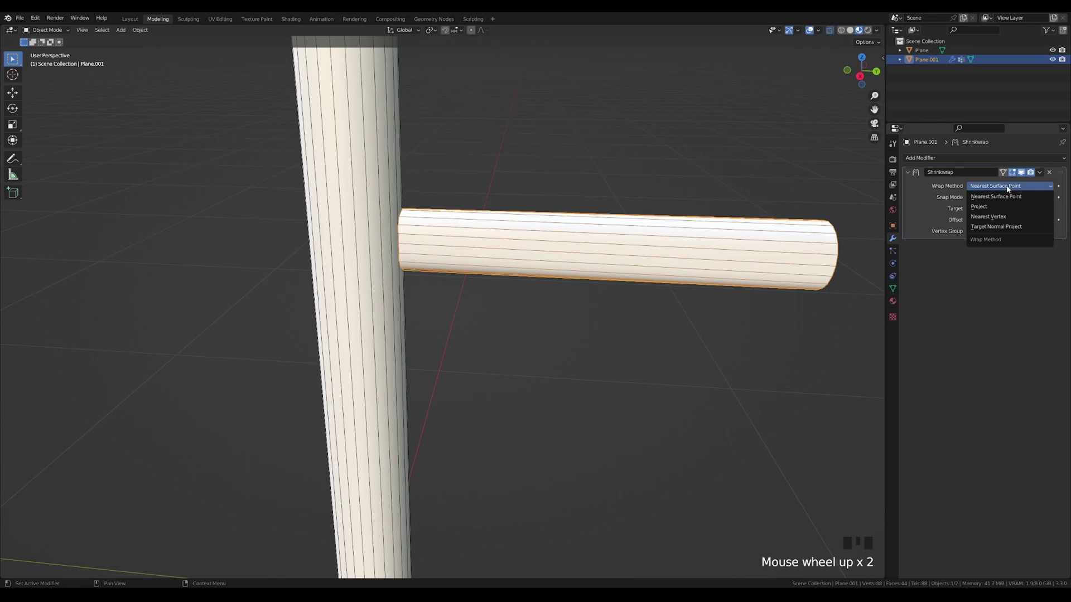
click(984, 207)
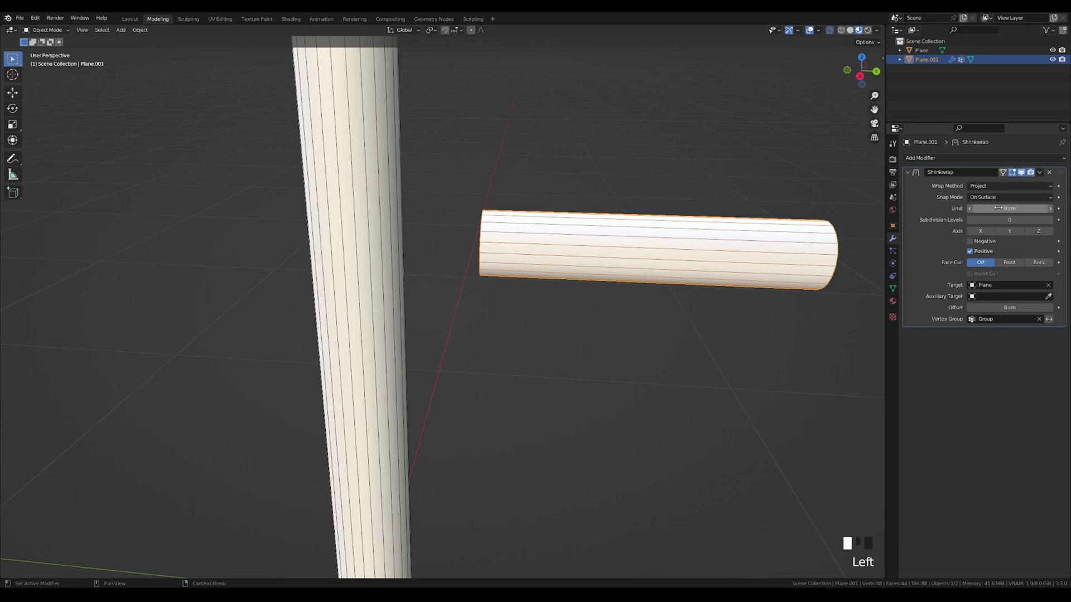
scroll(619, 285, down, 4)
middle_drag(619, 285, 573, 341)
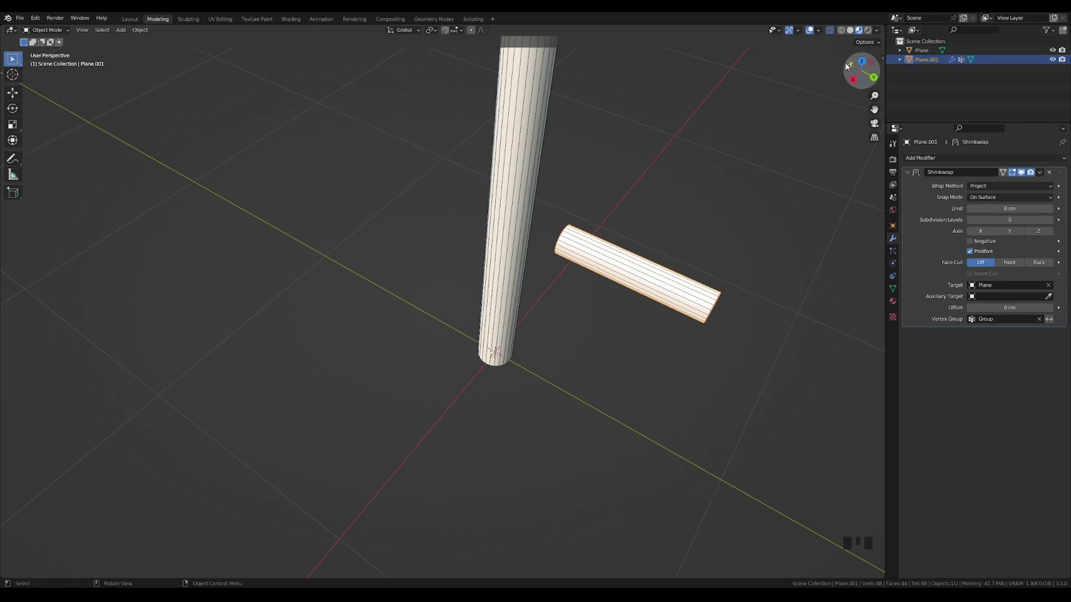
click(1012, 234)
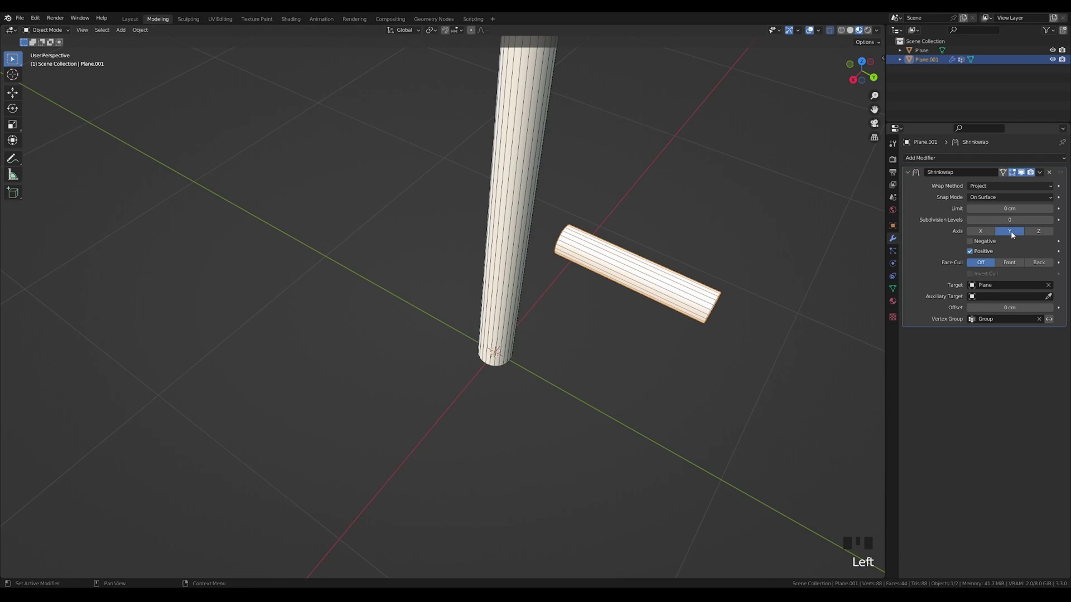
click(970, 242)
click(968, 252)
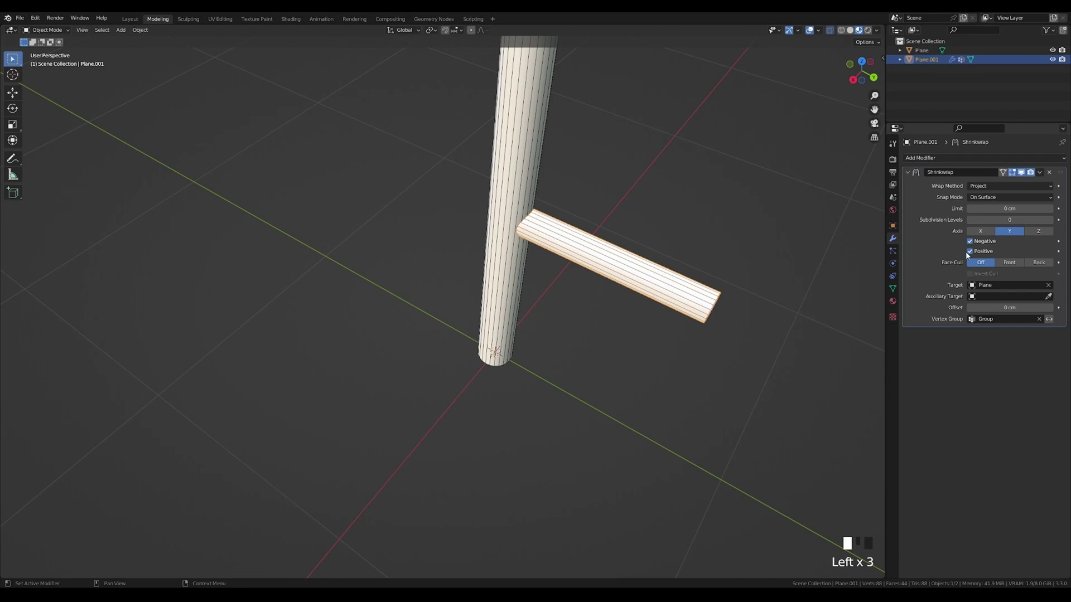
click(971, 252)
- Orbit and zoom around the junction to check the branch end sits flush
scroll(848, 270, up, 3)
middle_drag(848, 270, 548, 229)
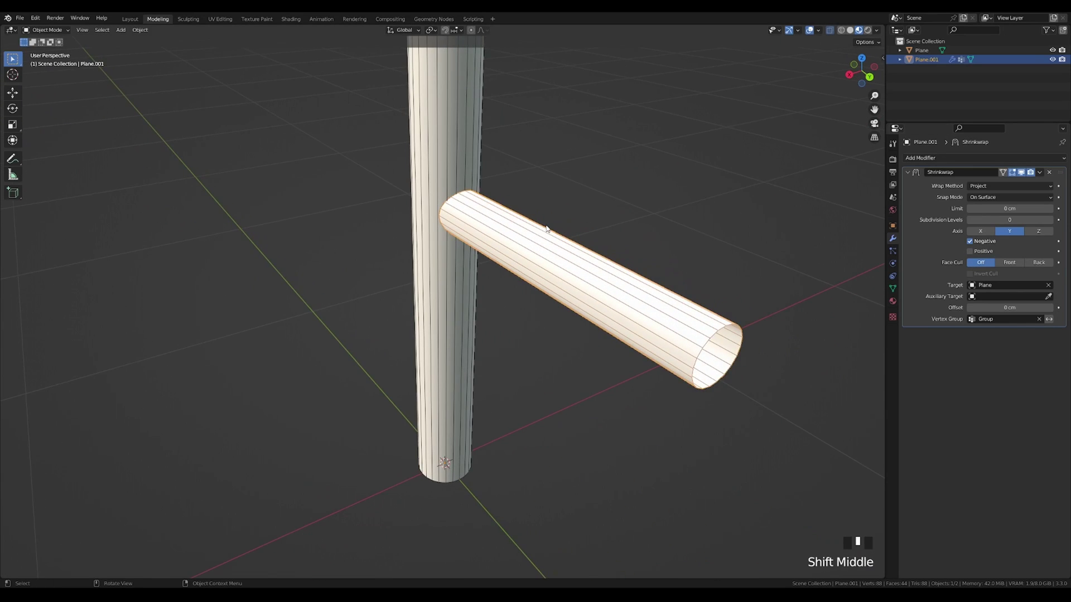
scroll(457, 186, up, 3)
middle_drag(457, 186, 441, 209)
scroll(491, 186, up, 3)
scroll(454, 212, down, 3)
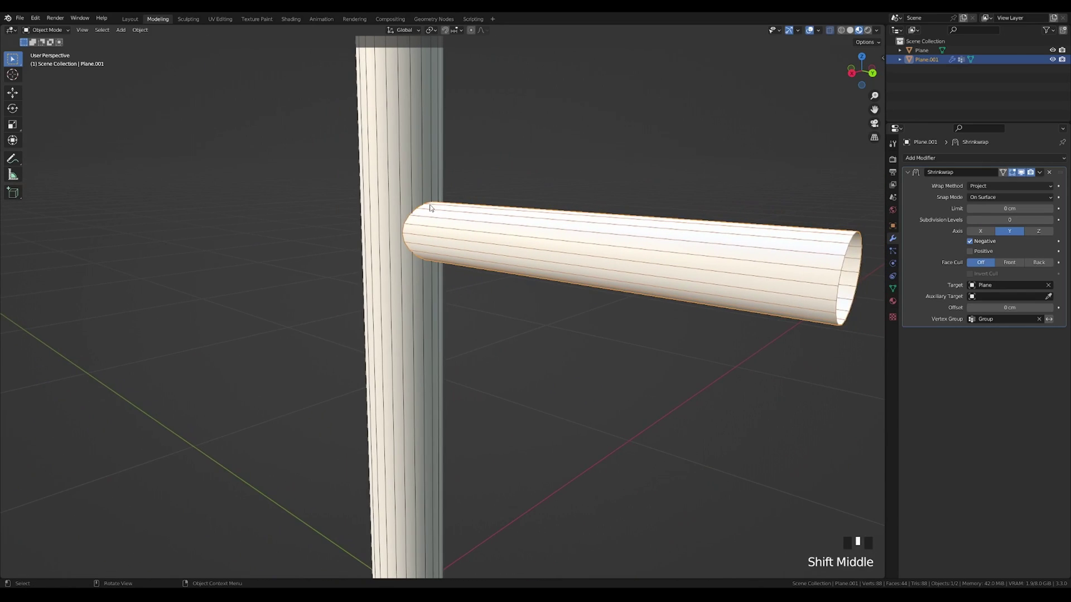
scroll(442, 209, down, 1)
mouse_move(551, 234)
middle_down()
mouse_move(481, 234)
mouse_move(544, 217)
middle_up()
scroll(480, 233, up, 5)
- In Edit Mode, extrude the tube's end loop and scale it outward into a flare
key(Tab)
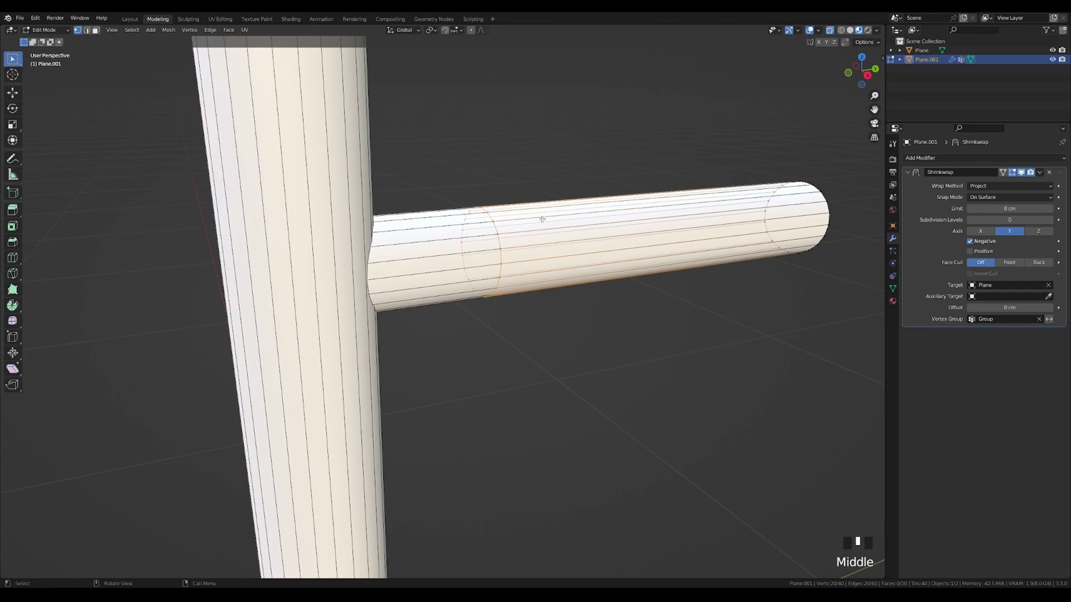
click(1021, 171)
alt+click(505, 220)
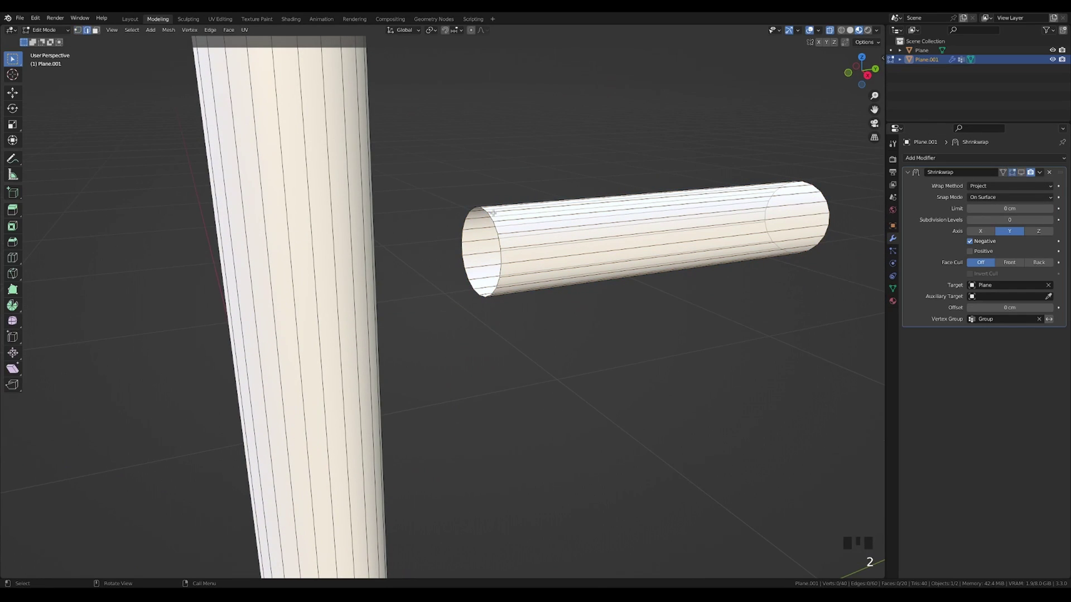
middle_drag(504, 220, 559, 238)
key(e)
right_click(616, 246)
key(s)
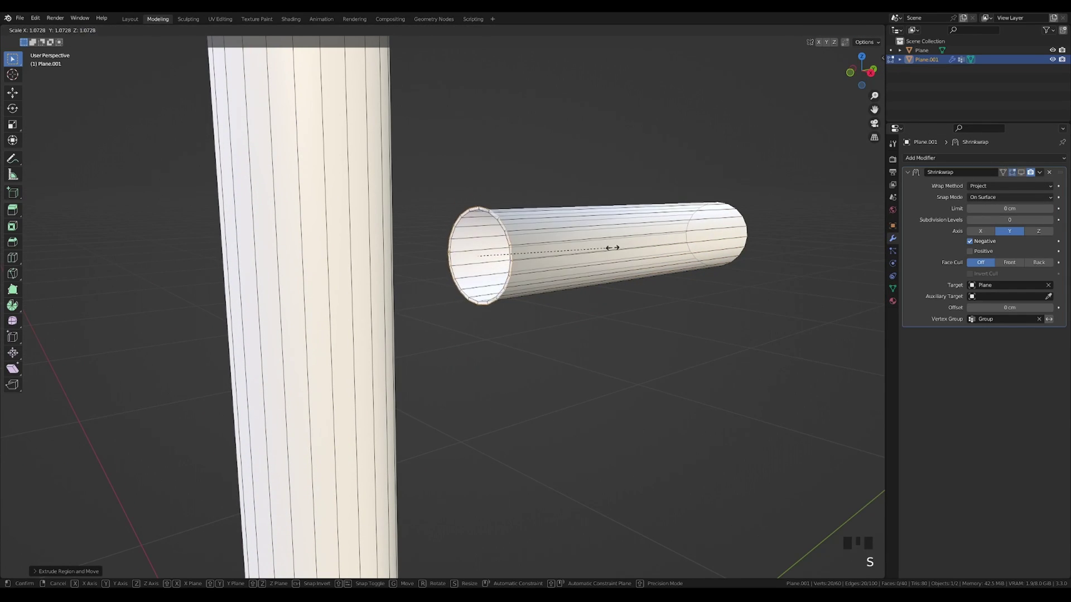
click(628, 248)
middle_drag(628, 248, 735, 232)
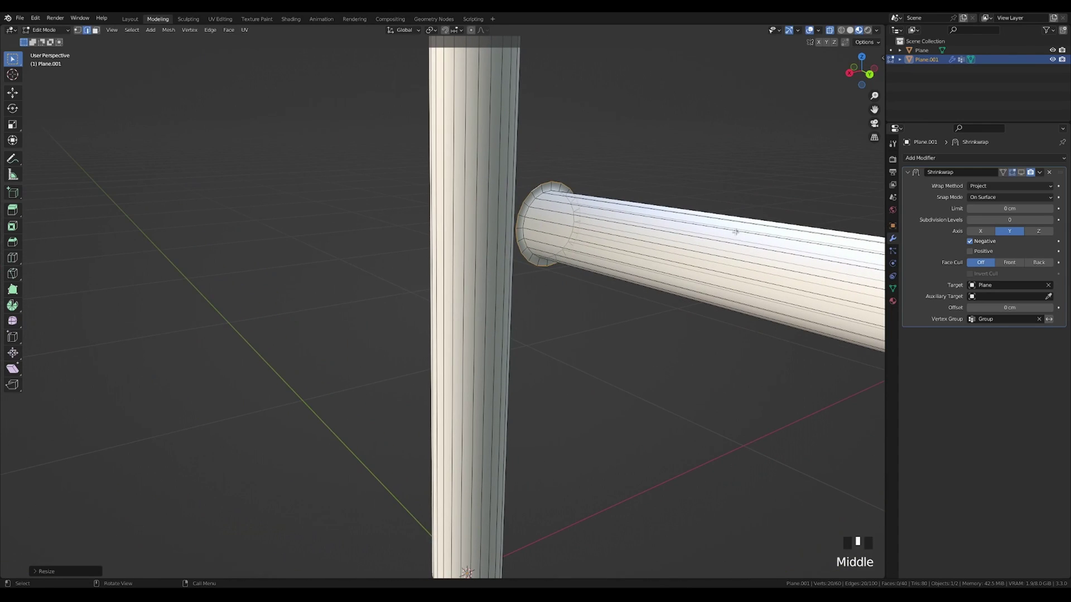
- Assign the flared ring to vertex group Group and re-enable the Shrinkwrap's edit-mode display
click(892, 288)
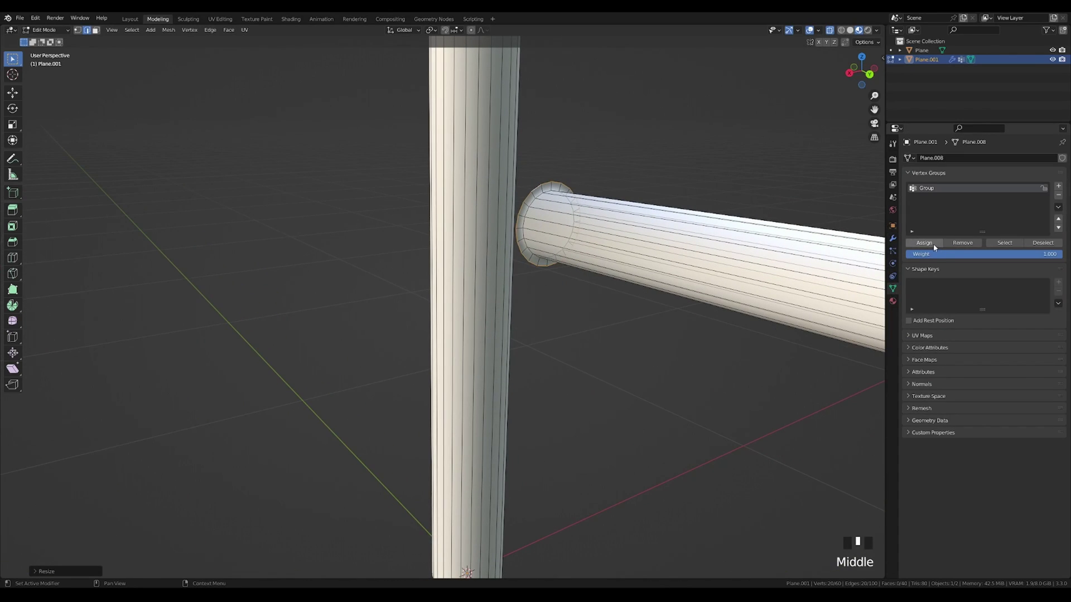
click(933, 243)
click(892, 238)
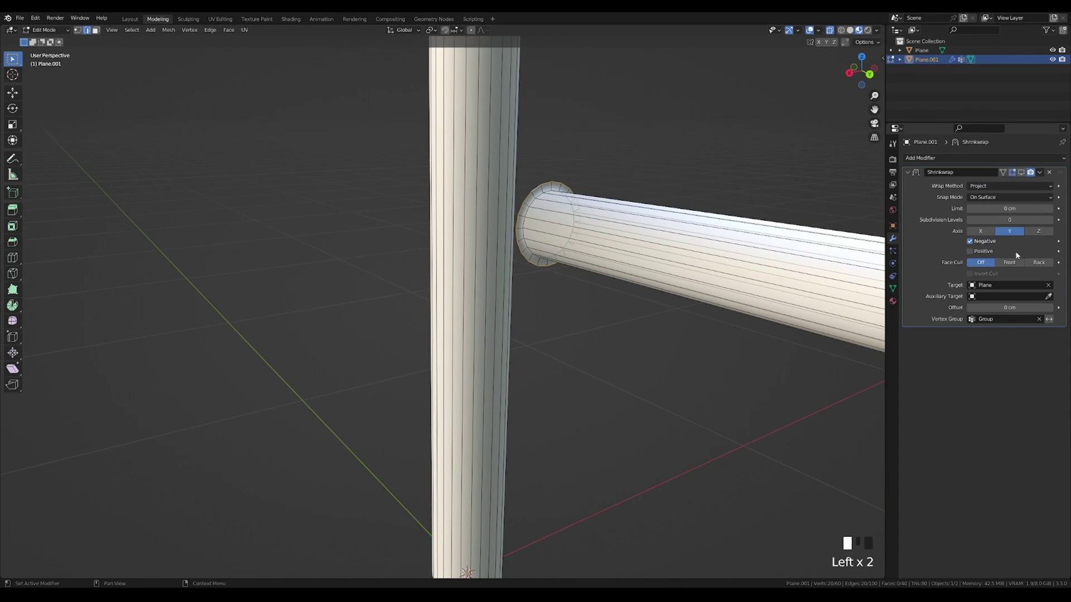
click(1021, 172)
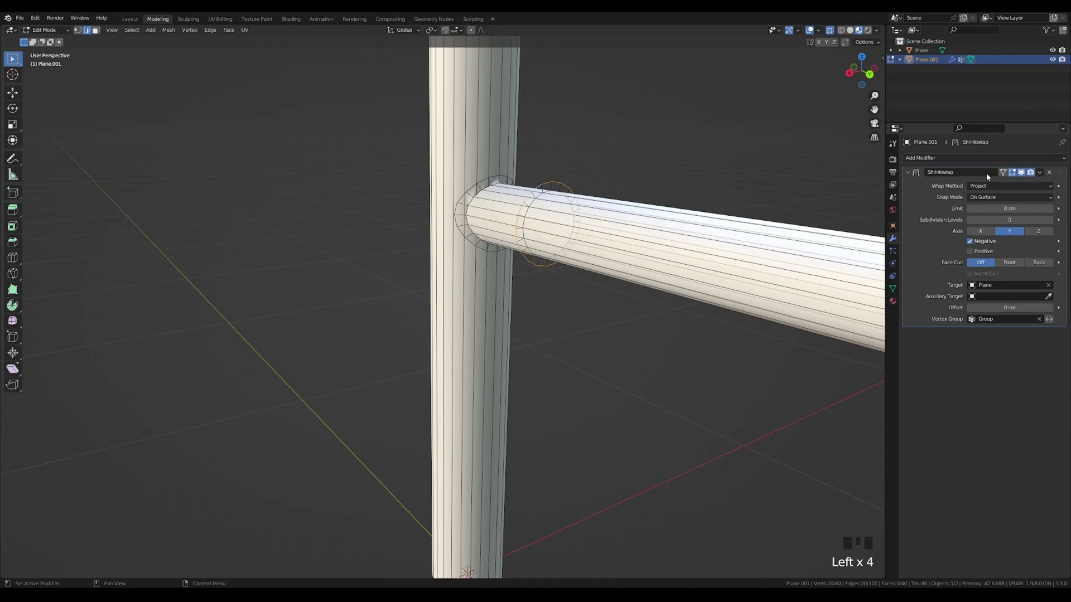
key(Tab)
middle_drag(642, 212, 588, 204)
key(Tab)
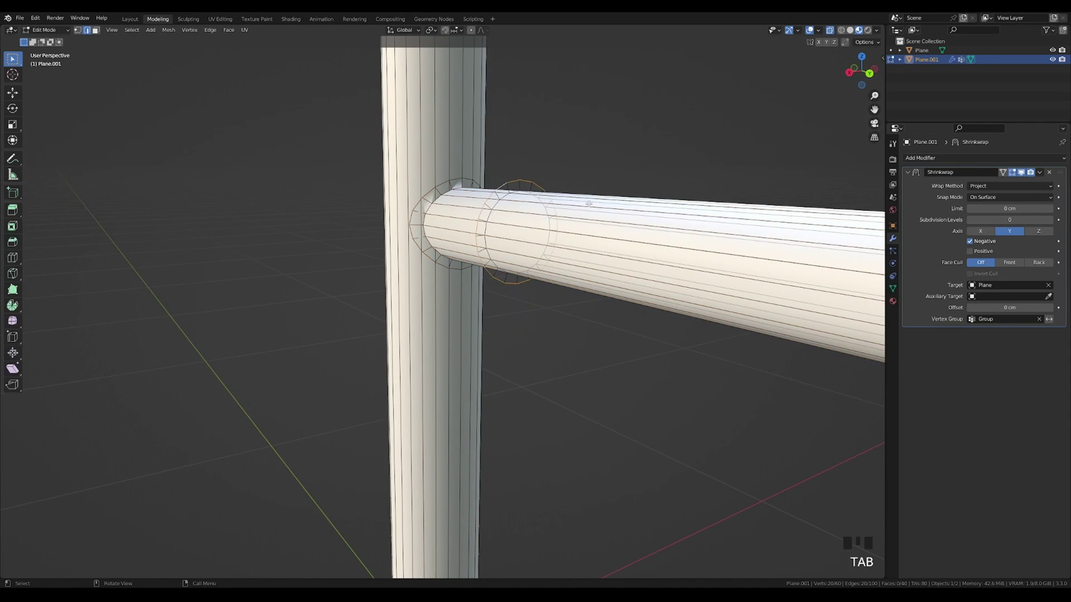
- Measure the gaps between the upright pipe's rim and the tube's edges
scroll(589, 204, up, 1)
scroll(455, 208, up, 2)
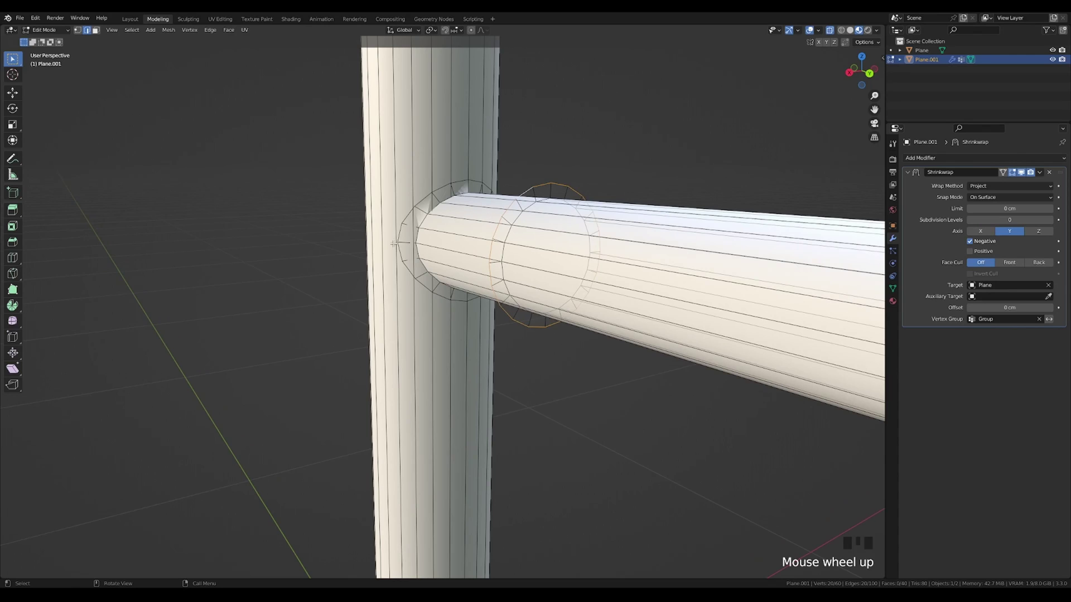
scroll(394, 244, up, 3)
shift+middle_drag(413, 219, 404, 244)
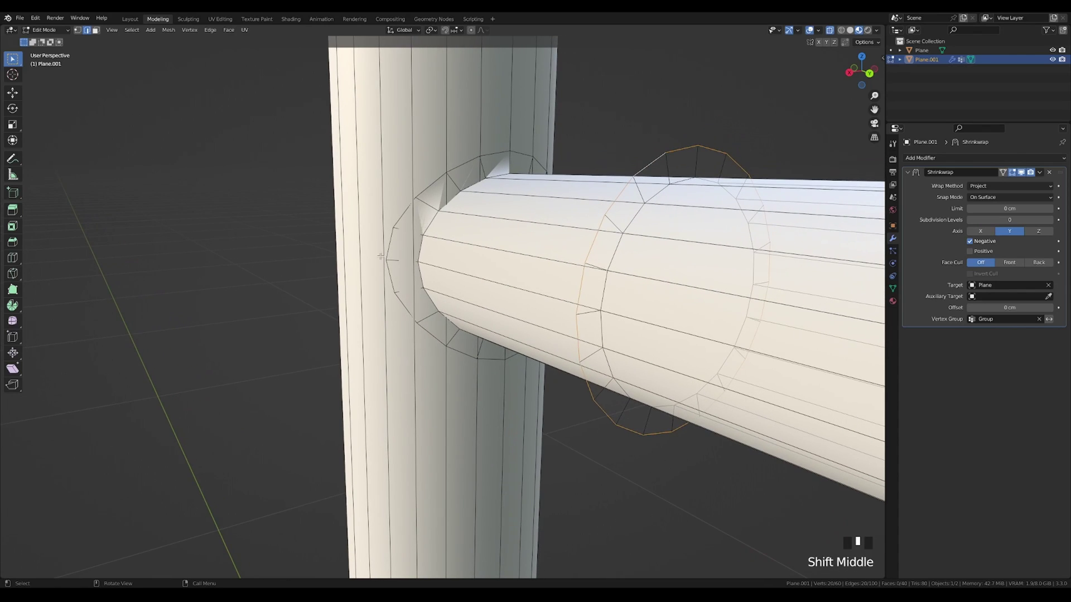
click(13, 175)
drag(384, 262, 420, 260)
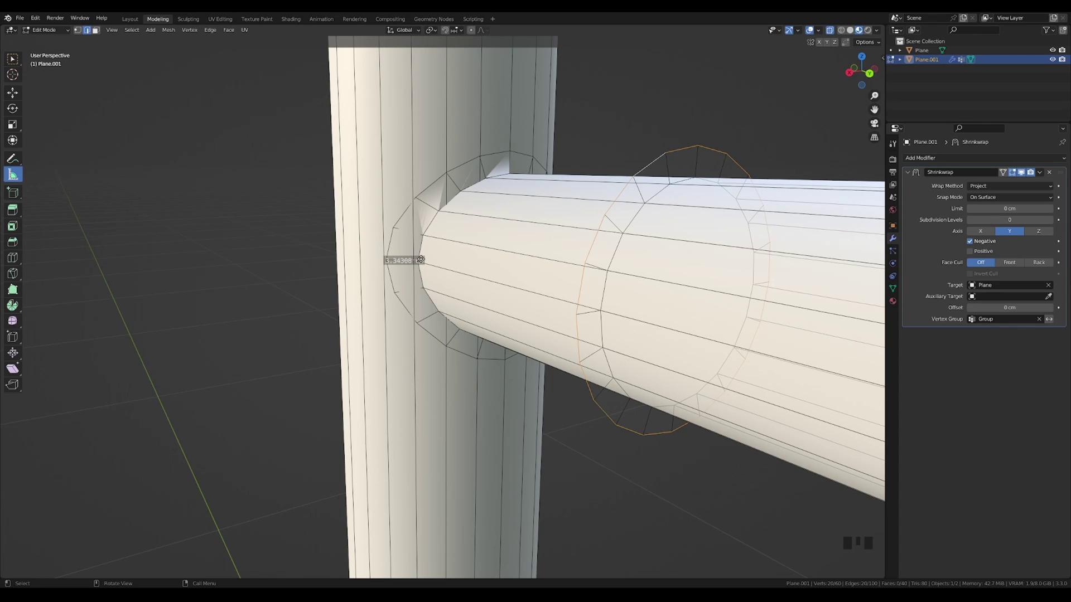
drag(506, 154, 509, 174)
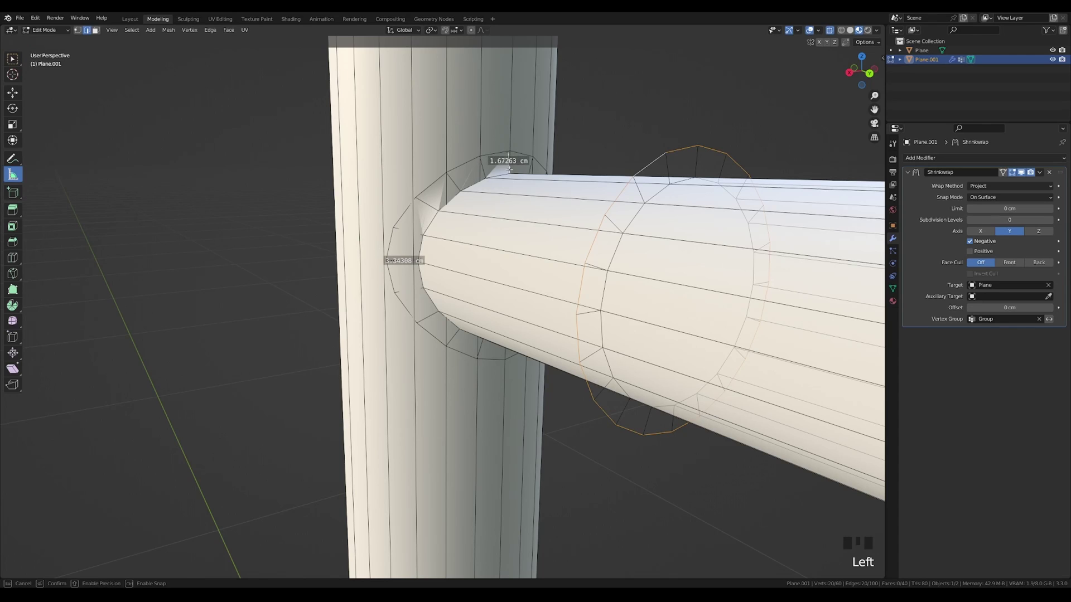
click(17, 63)
scroll(502, 279, down, 2)
shift+middle_drag(502, 279, 466, 279)
- Stretch the flared ring along Z to fit around the upright pipe
key(s)
key(z)
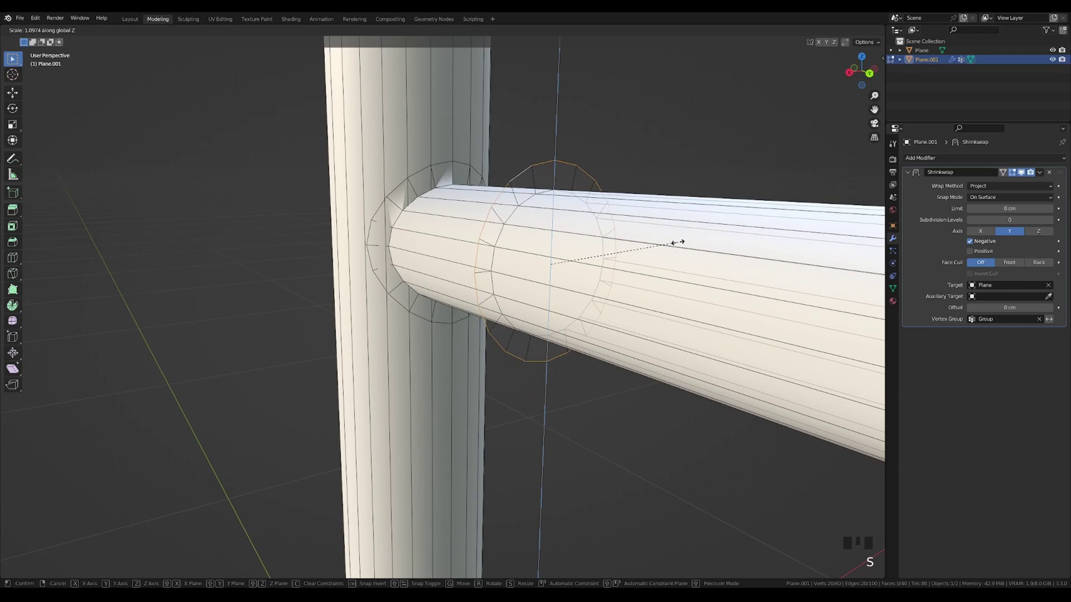
click(679, 243)
middle_drag(677, 240, 476, 180)
scroll(458, 195, down, 2)
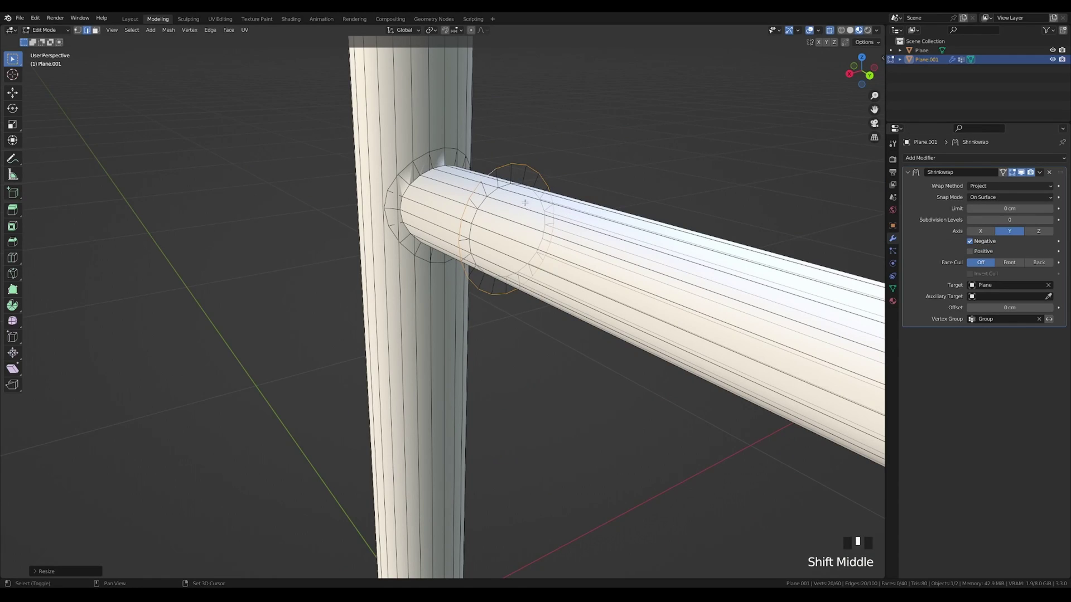
shift+middle_drag(523, 201, 514, 204)
- Apply the Shrinkwrap modifier and bevel the seam edge loop into a rounded fillet
key(Tab)
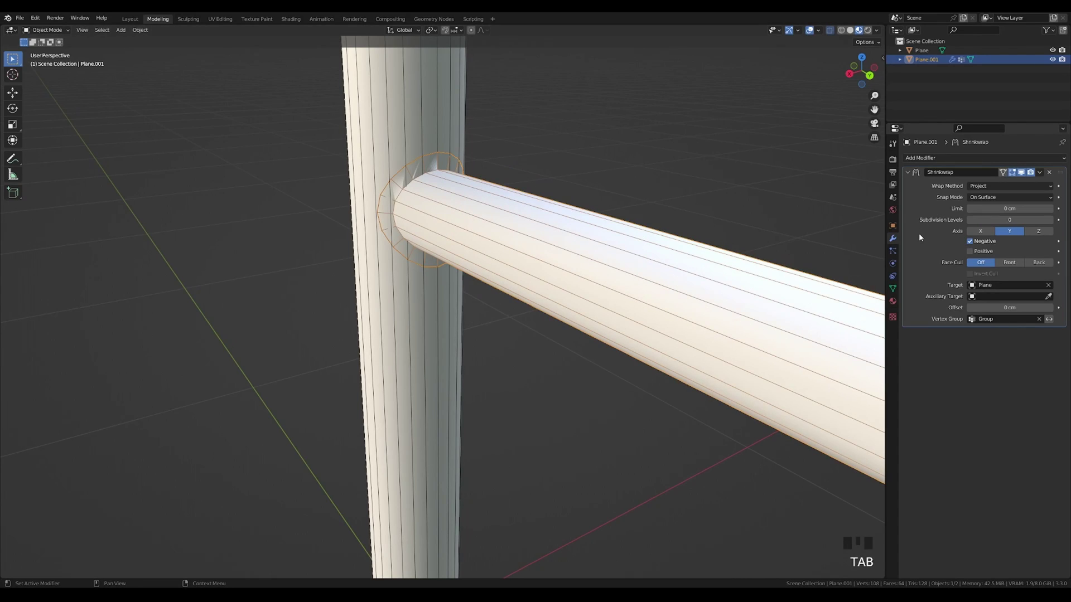
key(ctrl+a)
key(Tab)
scroll(406, 170, up, 3)
key(a)
key(a)
key(a)
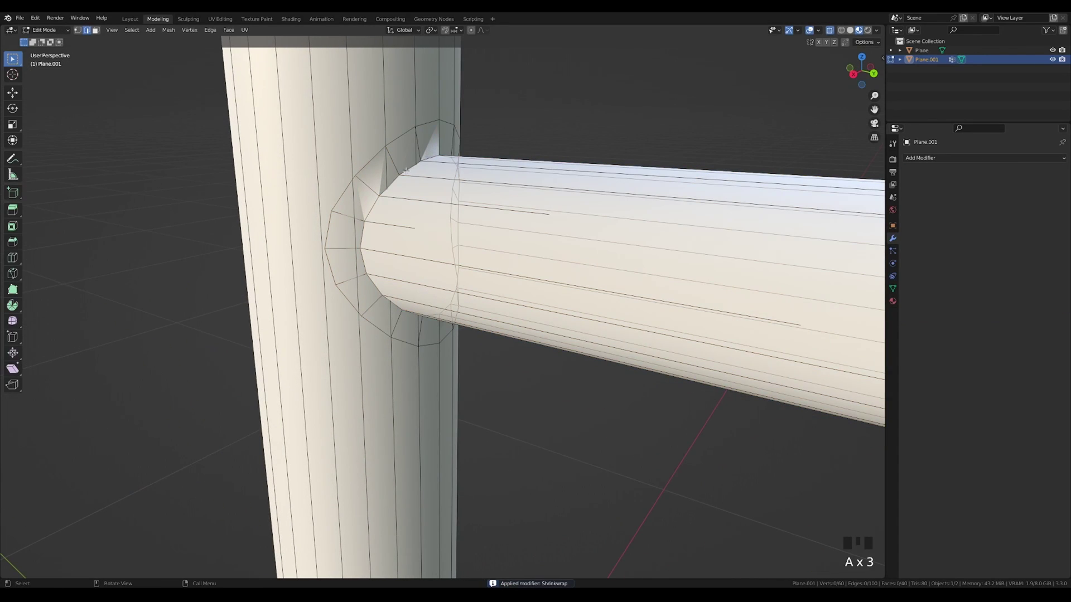
alt+click(404, 197)
key(ctrl+b)
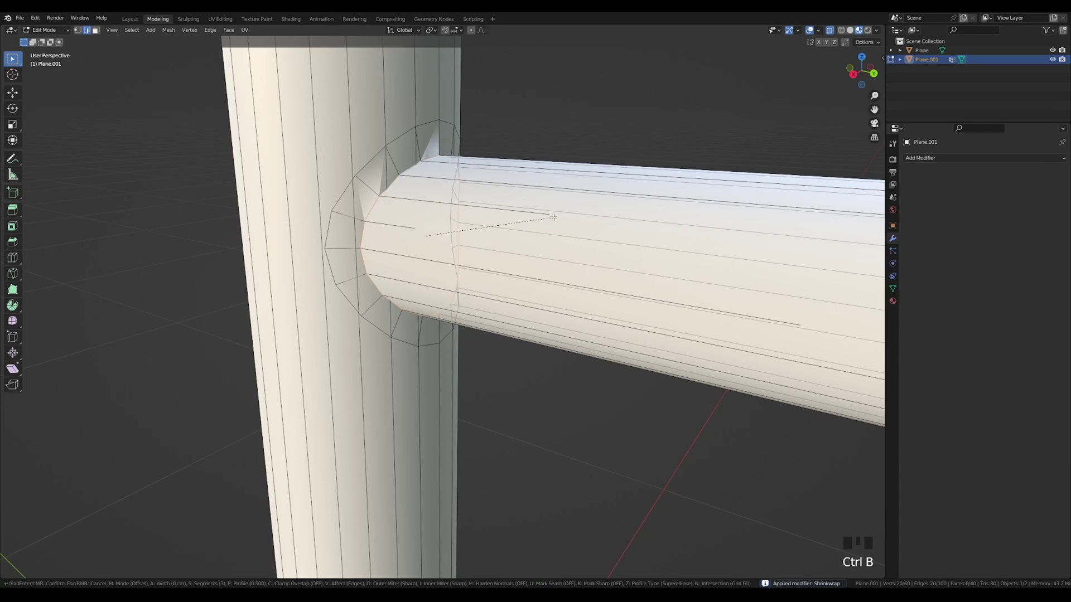
click(579, 219)
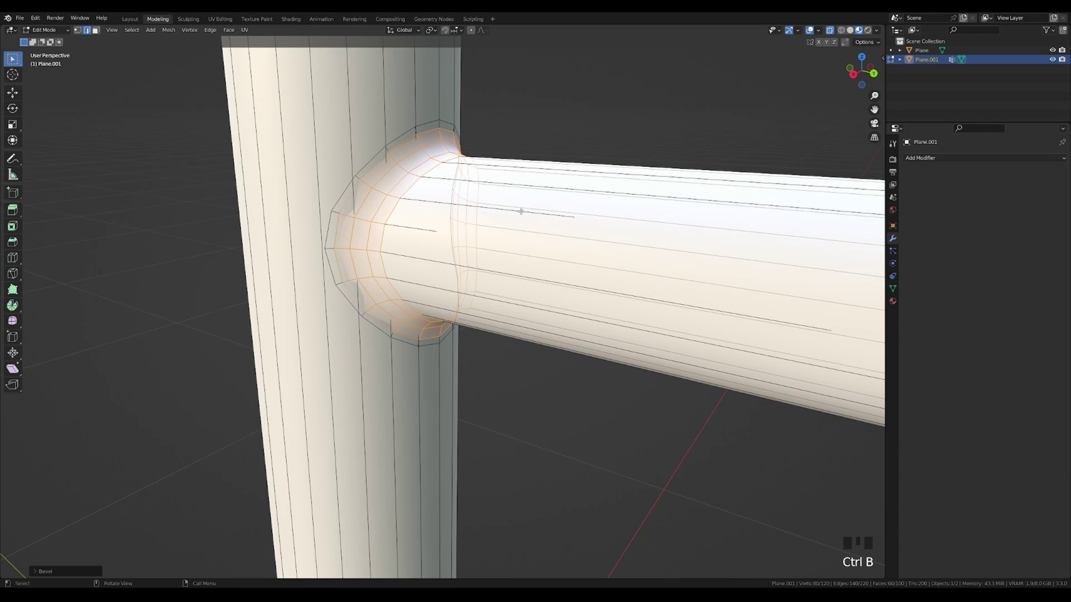
- Delete the vertices of the leftover inner edge loop
key(a)
key(a)
key(a)
alt+click(557, 195)
key(x)
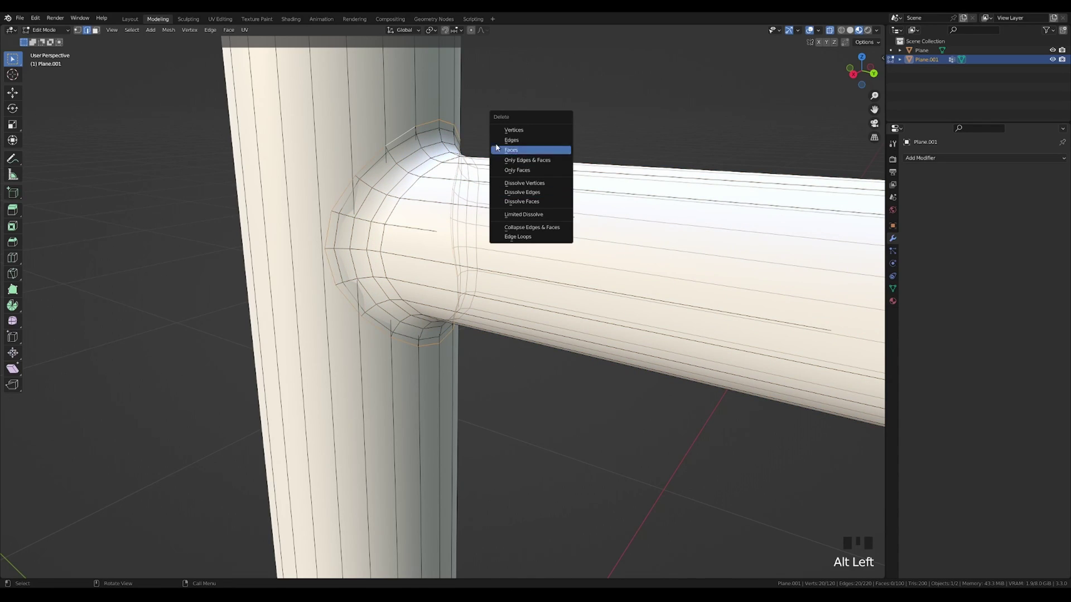
click(520, 130)
- Back in Object Mode, turn off the tube's wireframe display and deselect everything
key(Tab)
scroll(415, 121, down, 5)
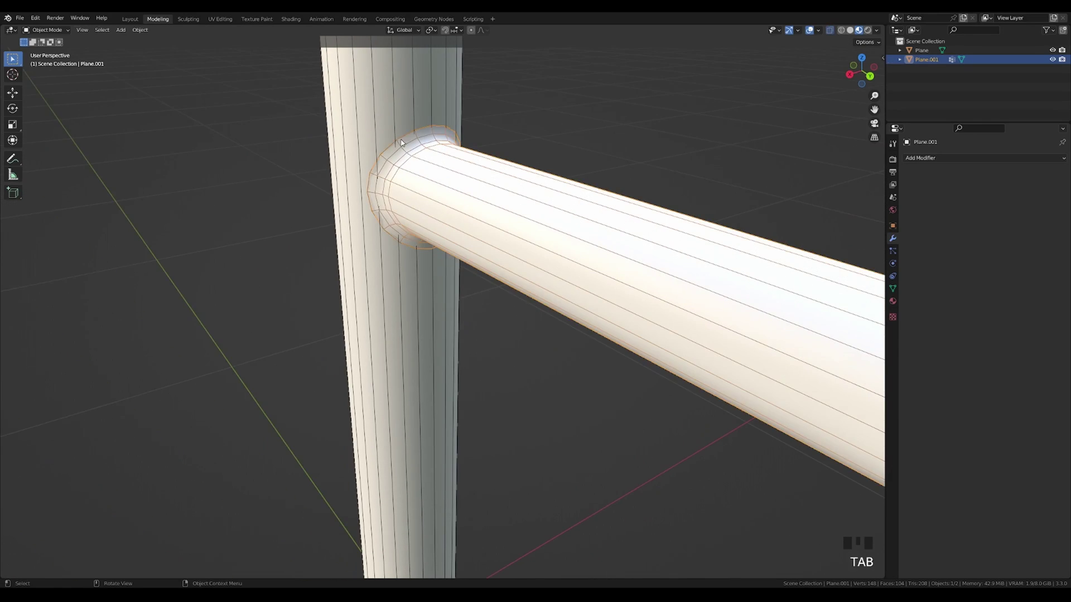
shift+middle_drag(414, 120, 449, 164)
key(q)
click(396, 184)
scroll(454, 186, down, 2)
key(alt+a)
- Add a Subdivision Surface modifier to both the vertical pipe and the horizontal tube
click(450, 164)
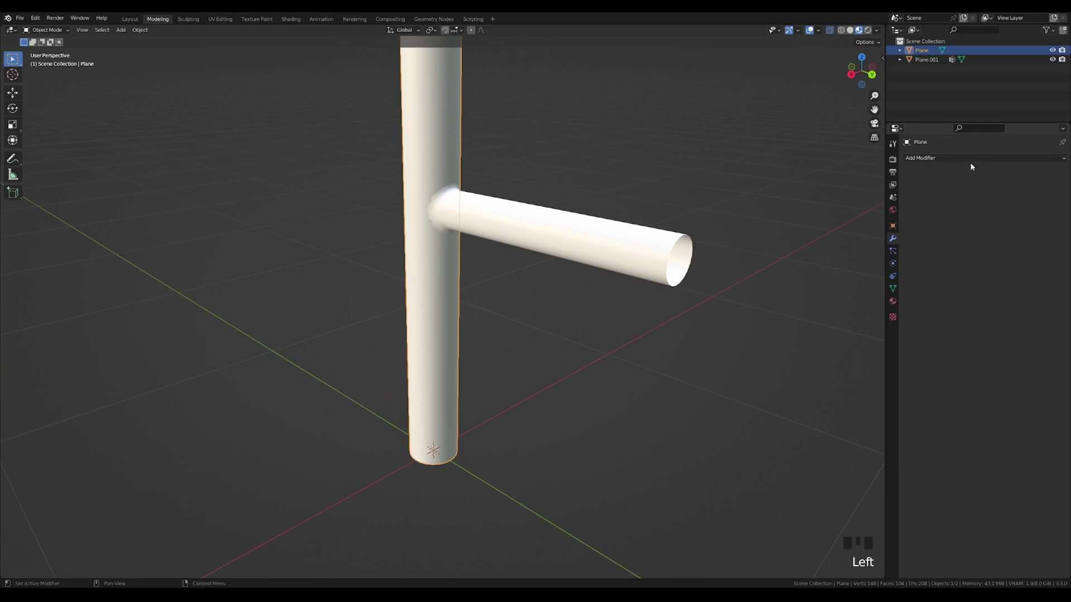
click(968, 158)
click(893, 334)
click(543, 250)
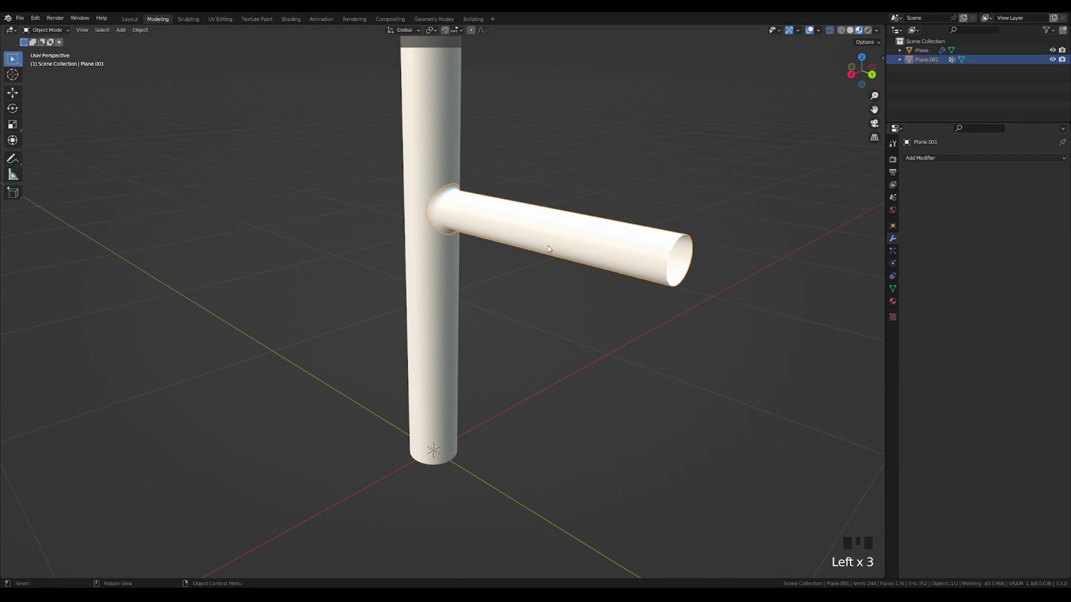
click(968, 158)
click(915, 324)
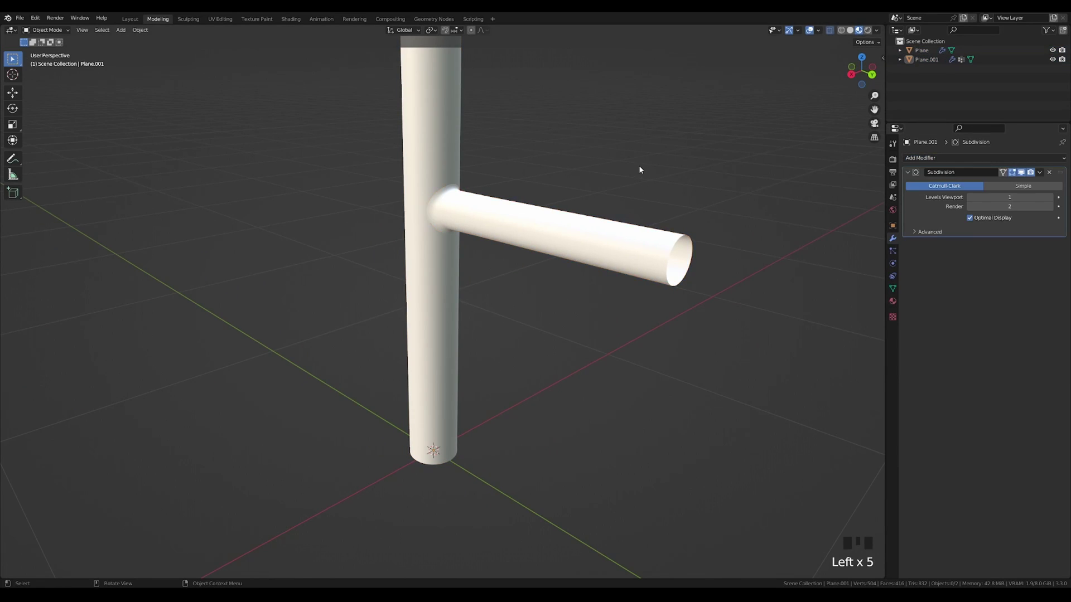
- Select the horizontal tube and bring up its material settings
scroll(638, 168, down, 4)
middle_drag(638, 167, 693, 270)
scroll(515, 209, down, 4)
click(557, 262)
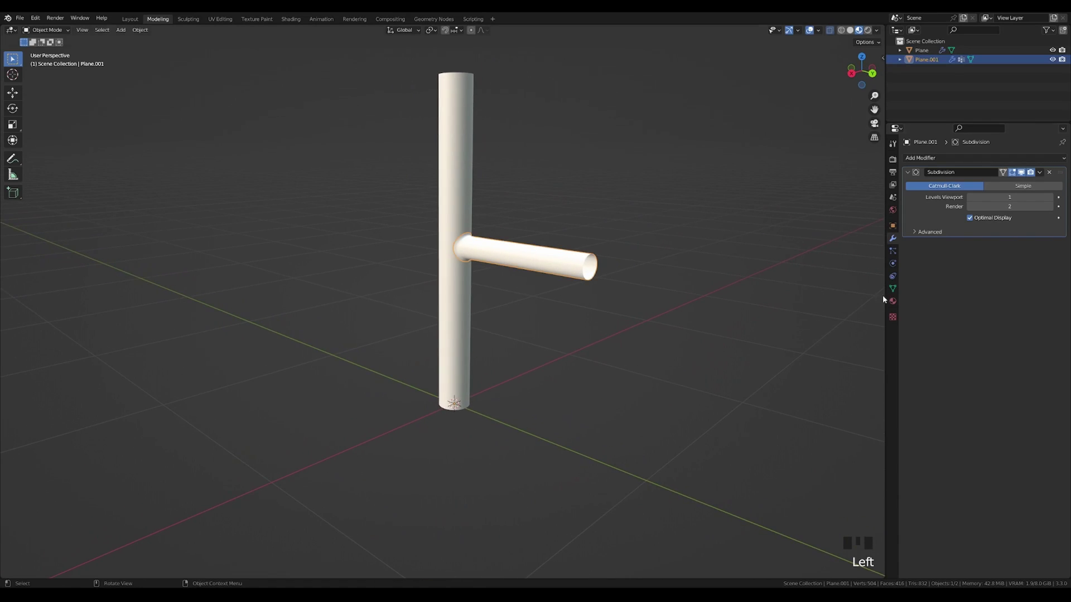
click(892, 301)
- Create a new material for the tube with Metallic 1.000 and Roughness 0.4
click(981, 197)
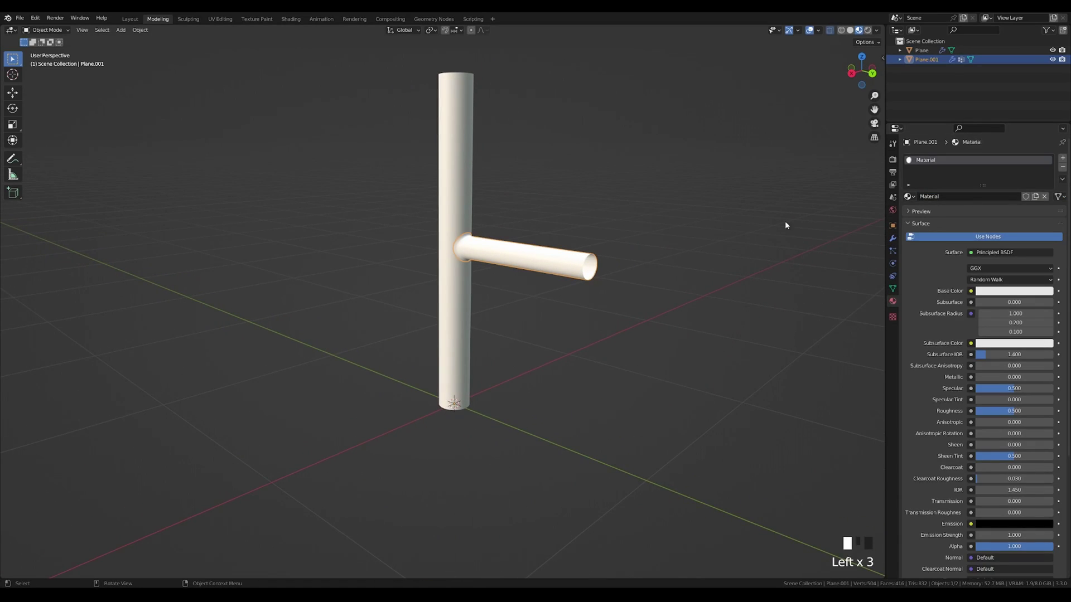
click(130, 19)
drag(473, 461, 473, 329)
scroll(476, 454, up, 5)
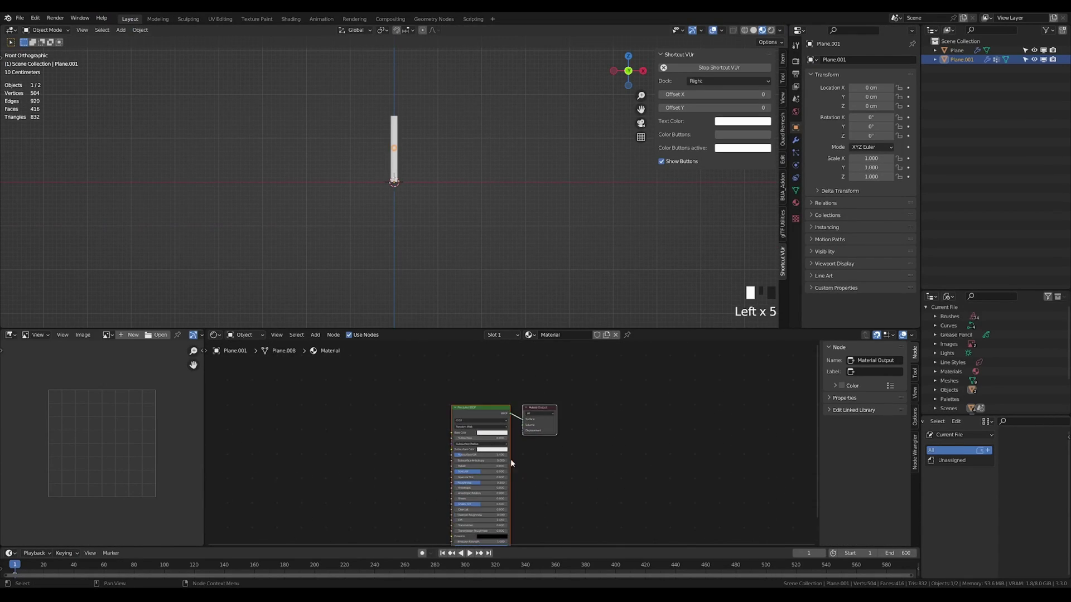
drag(458, 463, 527, 463)
middle_drag(479, 508, 487, 475)
click(487, 475)
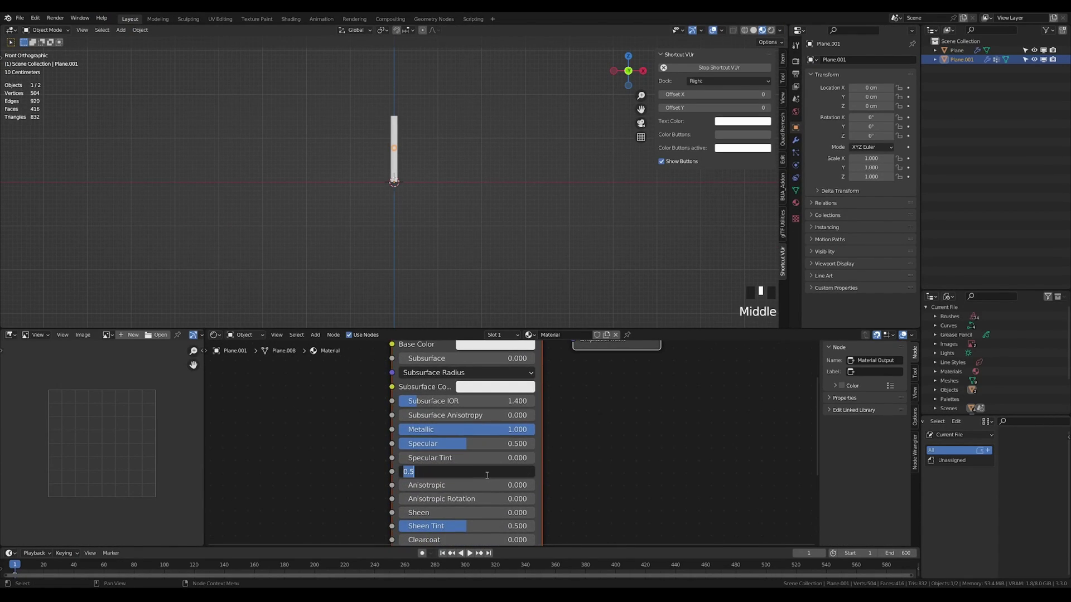
text(0.4)
click(484, 476)
- Give the vertical pipe the same Material and view the finished pipes
middle_drag(400, 129, 417, 179)
click(337, 156)
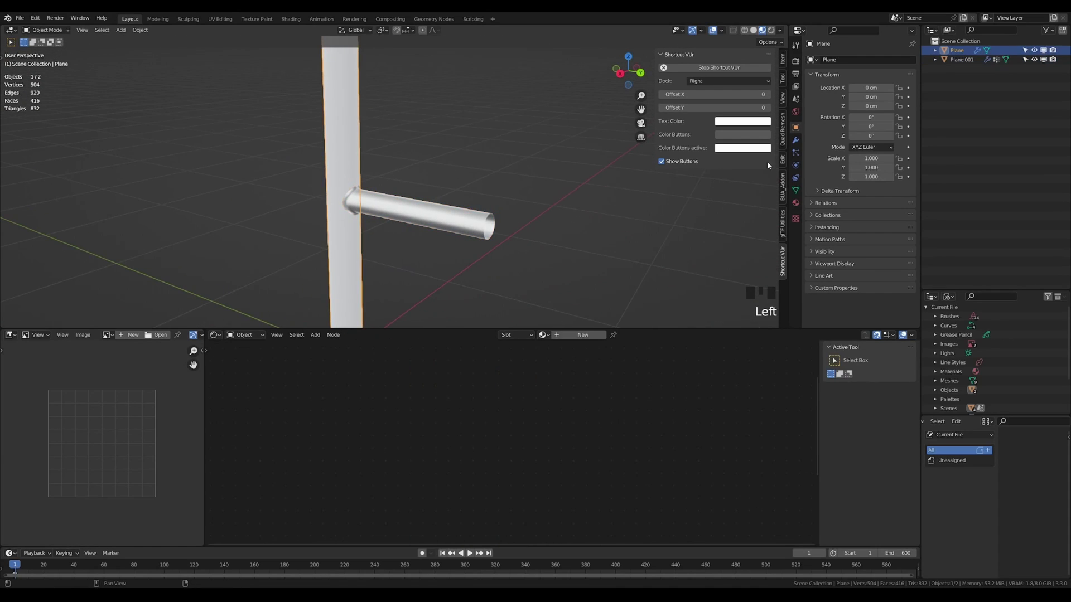
click(796, 204)
click(812, 98)
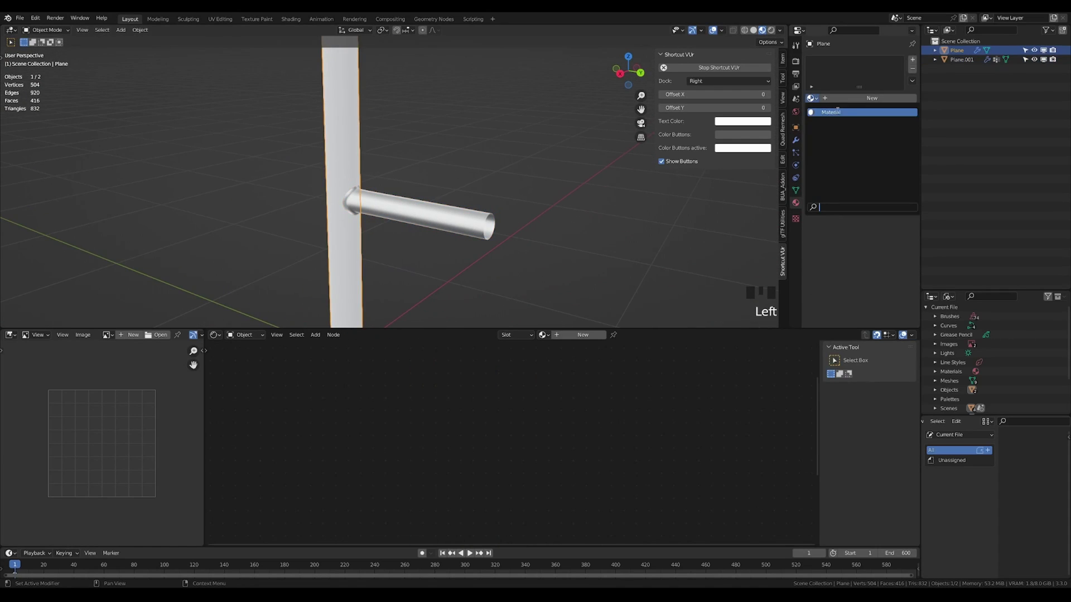
click(834, 108)
shift+middle_drag(409, 170, 505, 122)
click(504, 122)
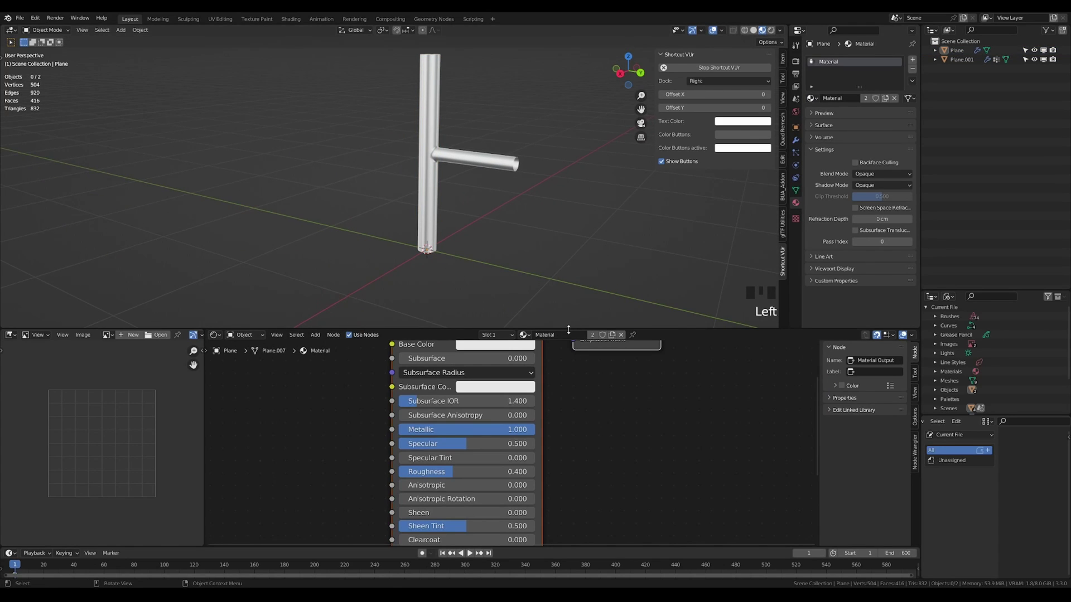
drag(568, 329, 569, 376)
shift+middle_drag(538, 290, 442, 244)
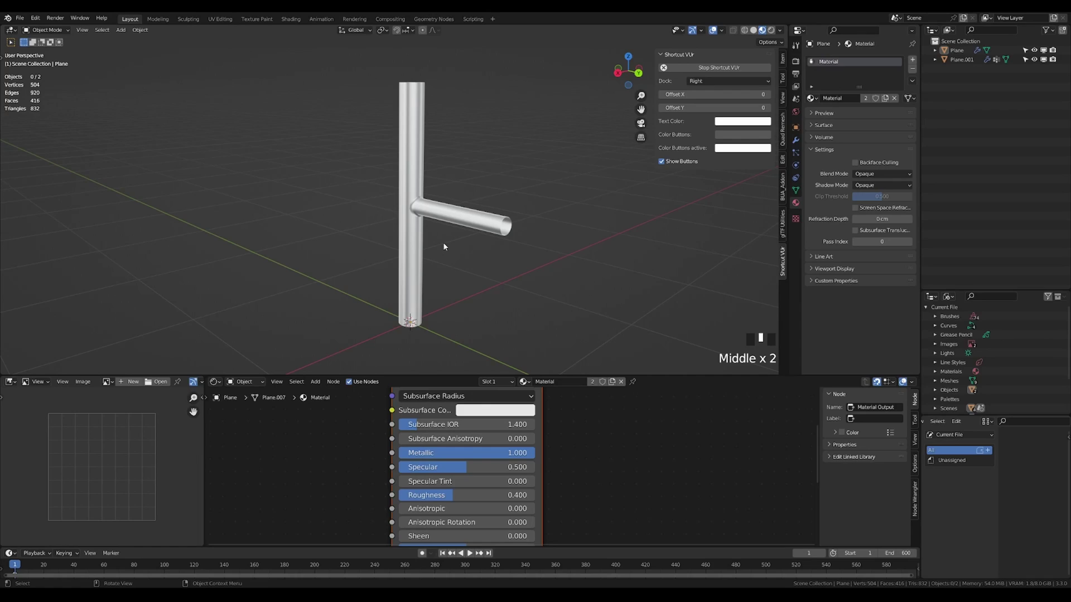